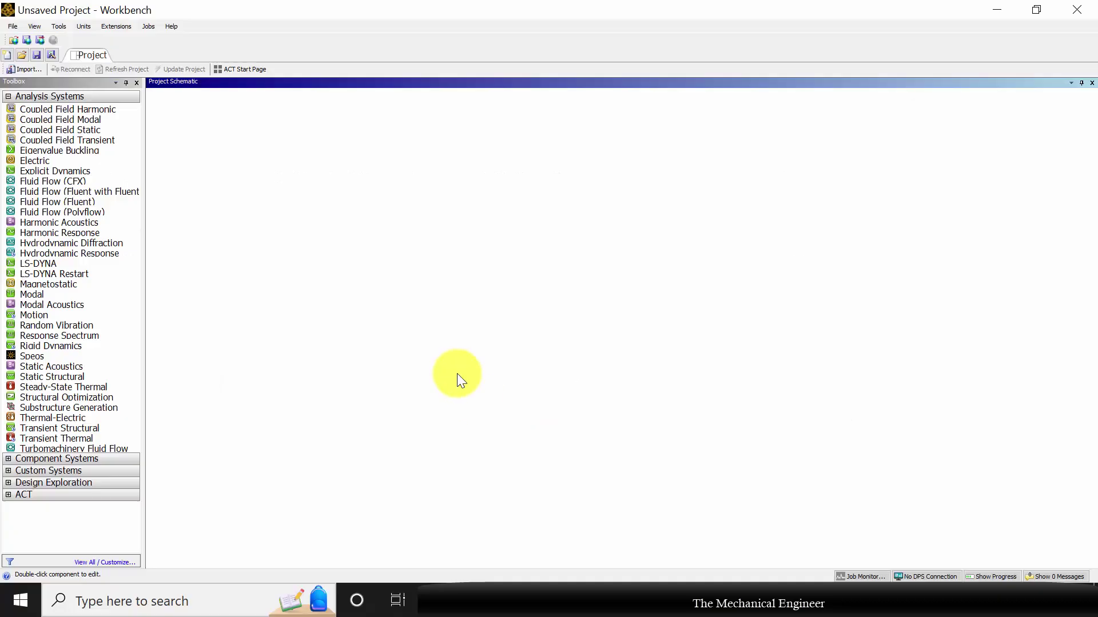
- Add a Static Structural analysis system to the project schematic with its default name
{"action": "left_click", "coordinate": [80, 375]}
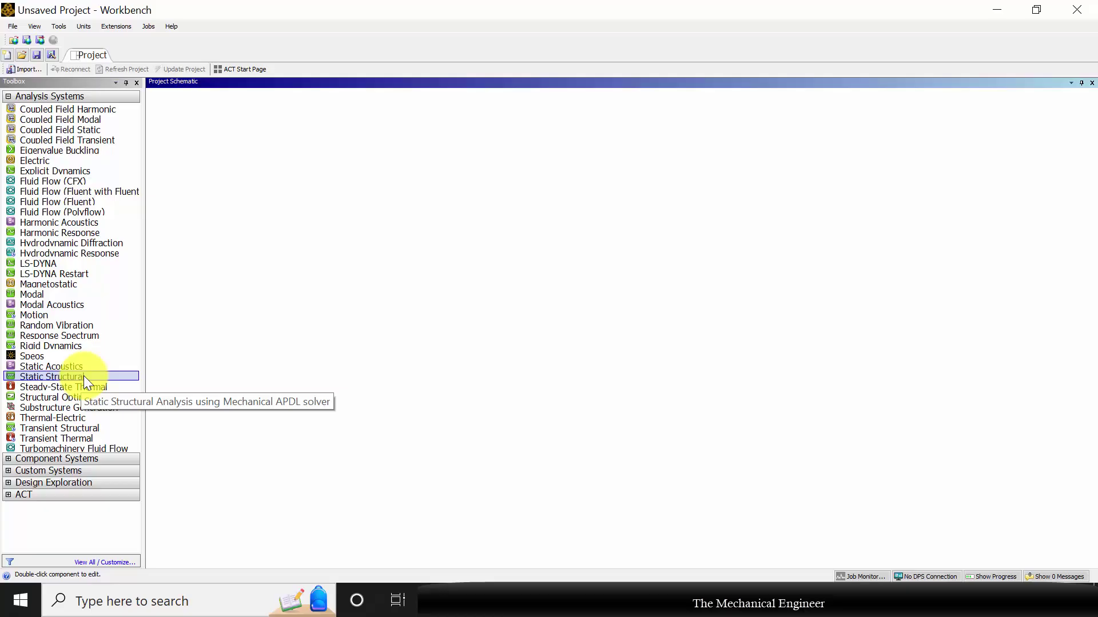
{"action": "left_click_drag", "start_coordinate": [83, 376], "coordinate": [212, 172]}
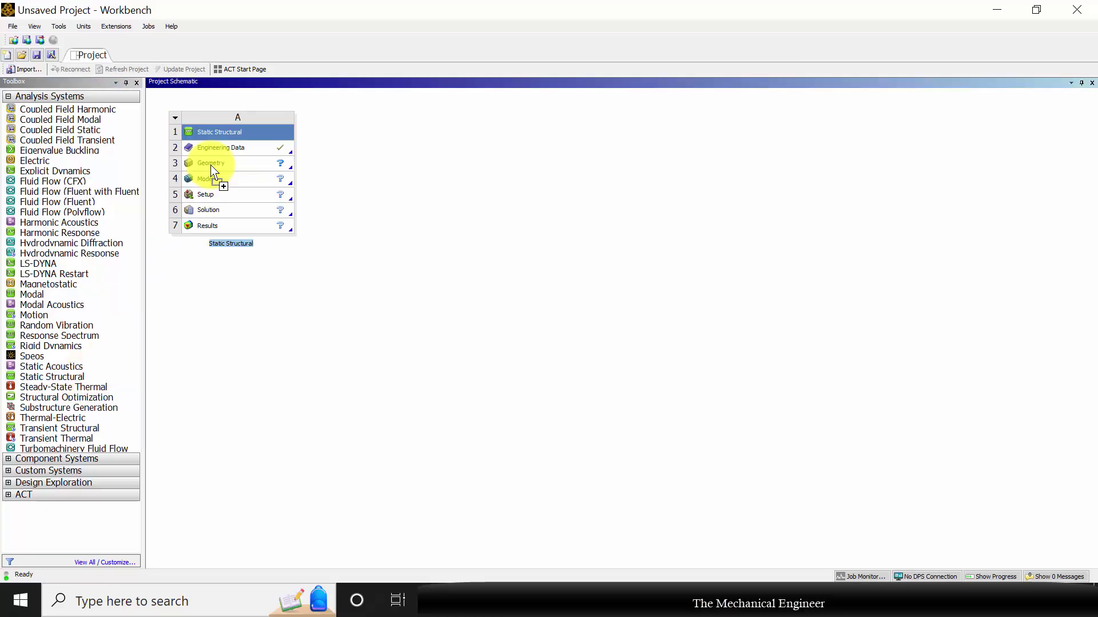
{"action": "key", "text": "Return"}
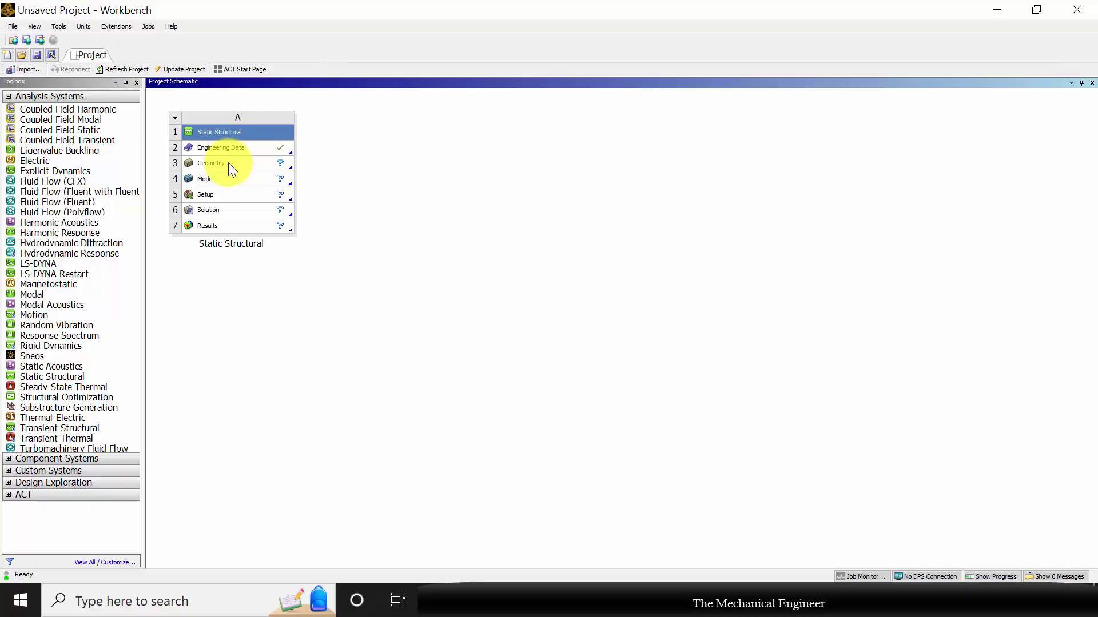
- Import the l clamp.IGS file into the system's Geometry cell
{"action": "right_click", "coordinate": [228, 164]}
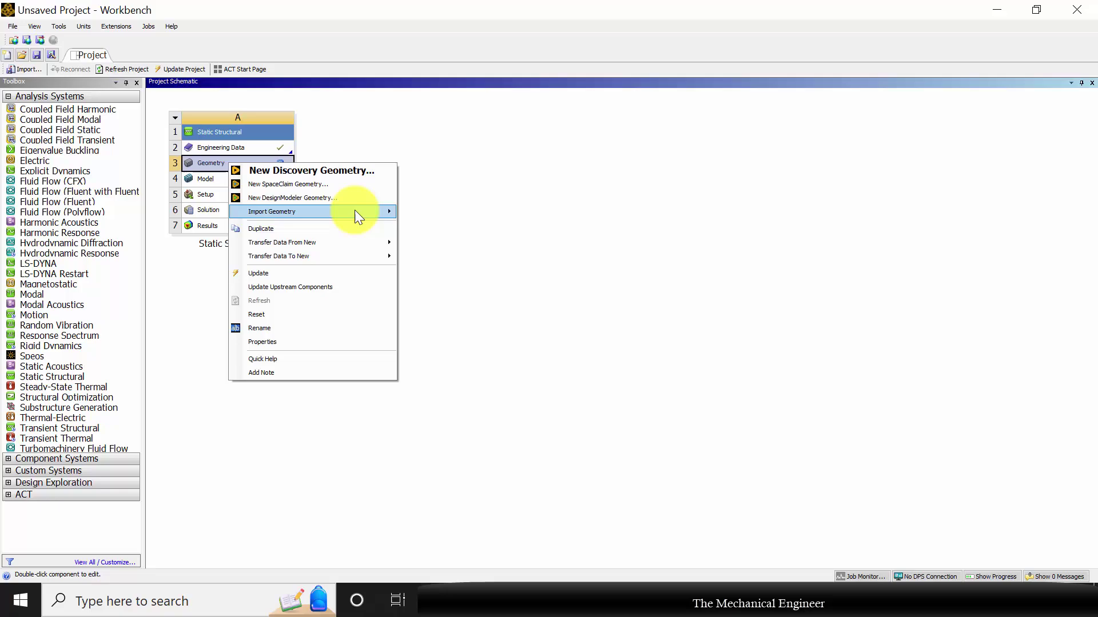
{"action": "mouse_move", "coordinate": [358, 210]}
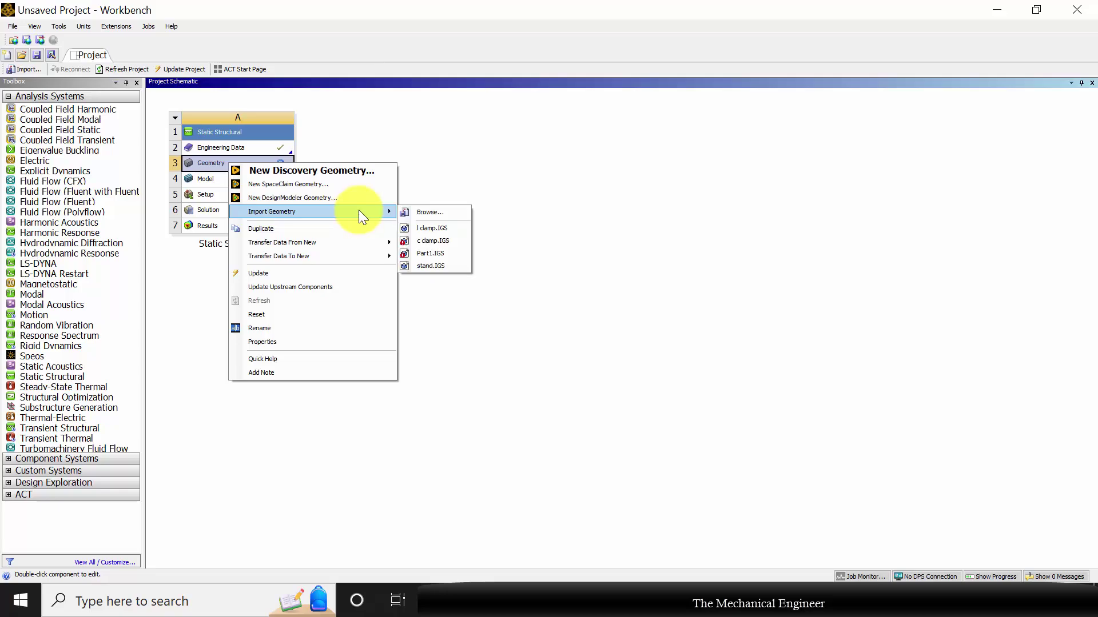
{"action": "left_click", "coordinate": [424, 211]}
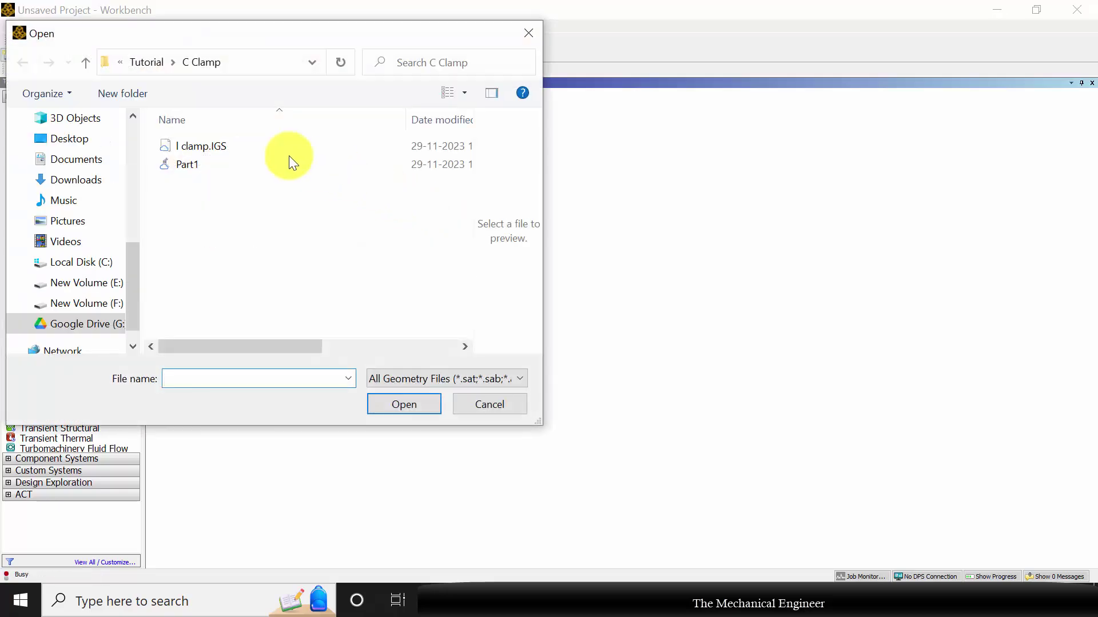
{"action": "left_click", "coordinate": [252, 144]}
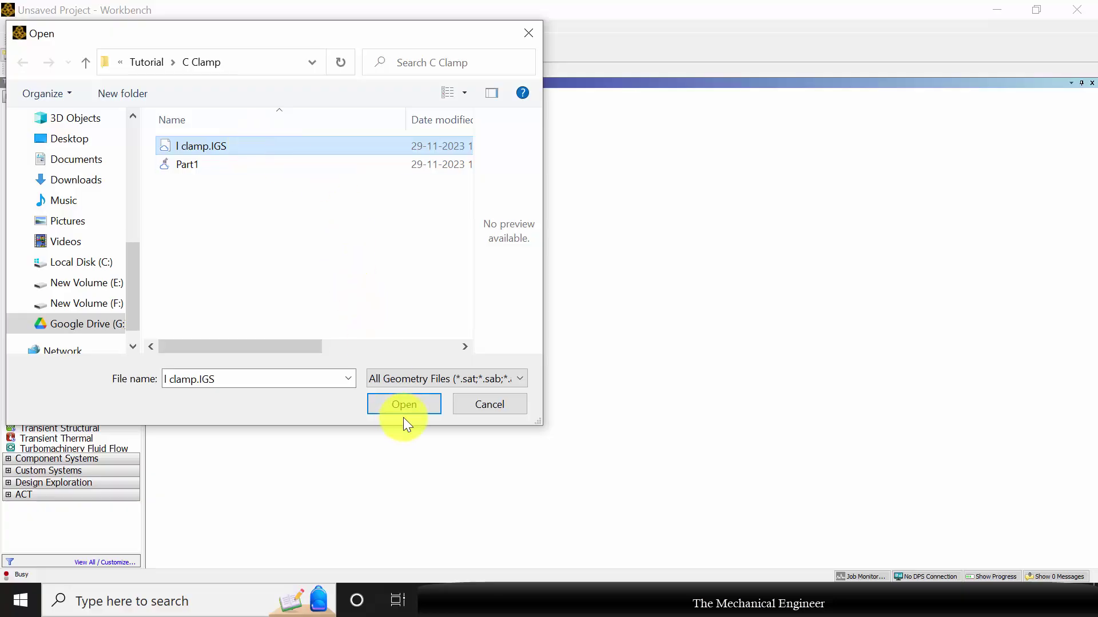
{"action": "left_click", "coordinate": [391, 407]}
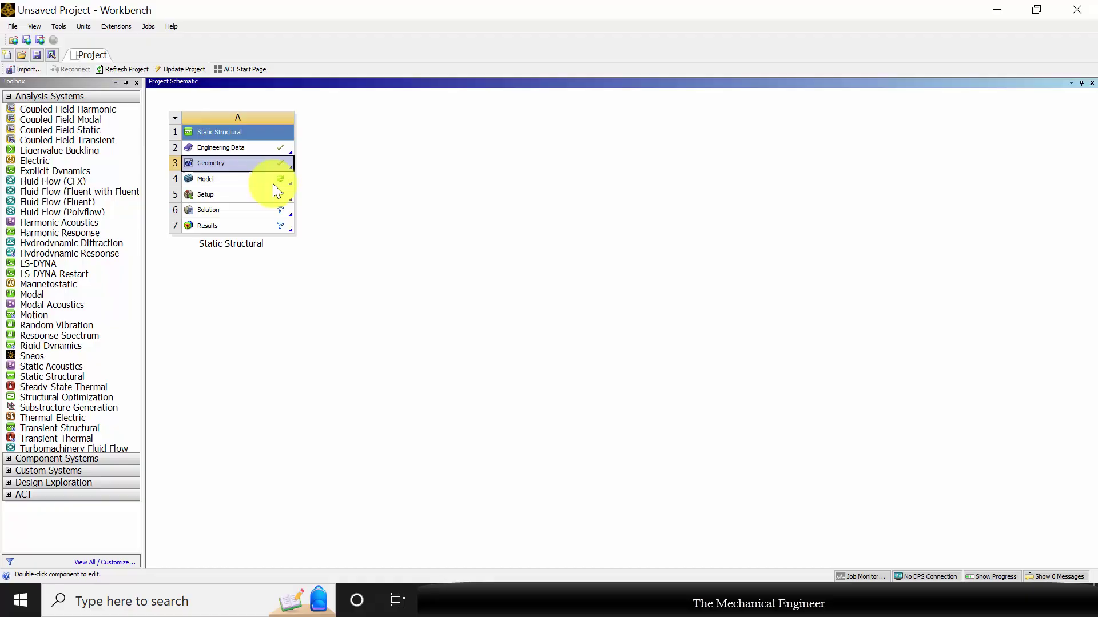
- Edit the geometry in DesignModeler, set Import1's operation to Add Material, and generate it
{"action": "right_click", "coordinate": [232, 166]}
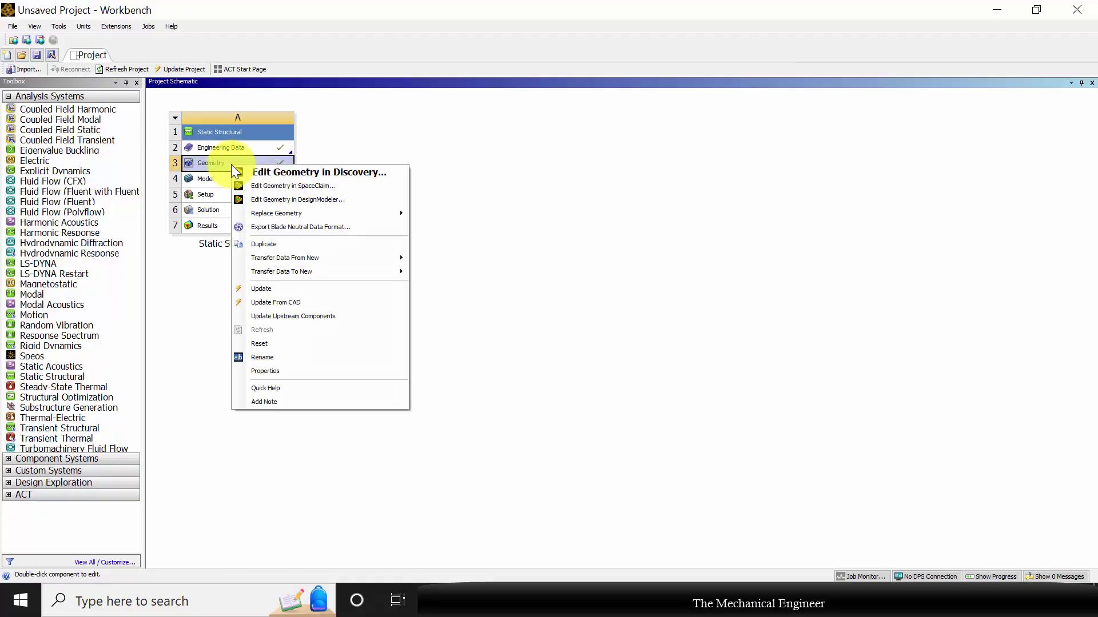
{"action": "left_click", "coordinate": [311, 201]}
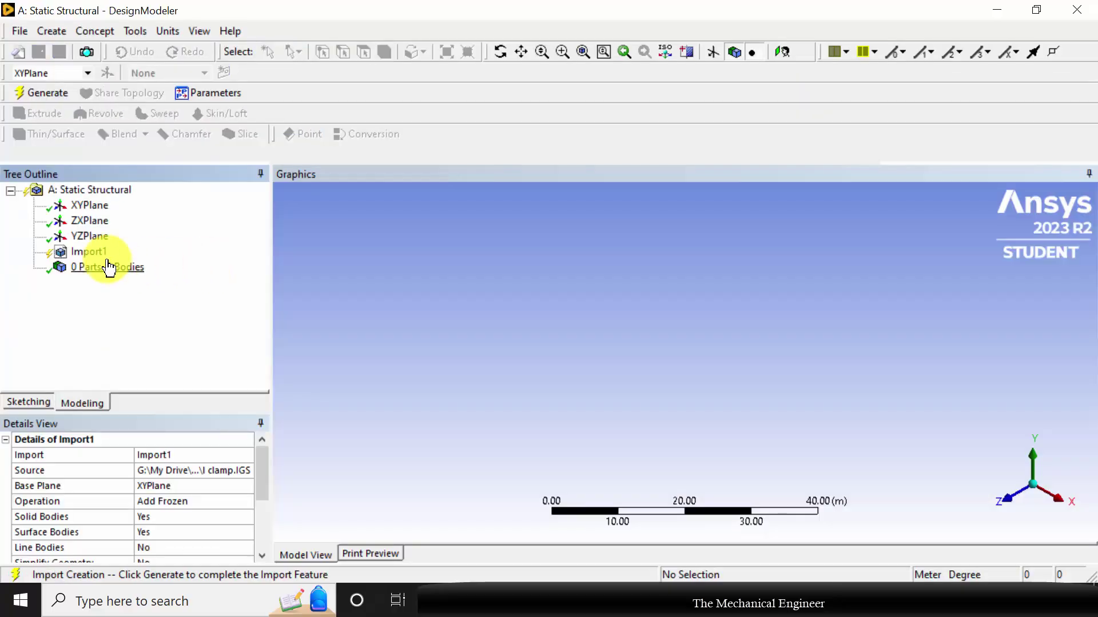
{"action": "left_click", "coordinate": [90, 252]}
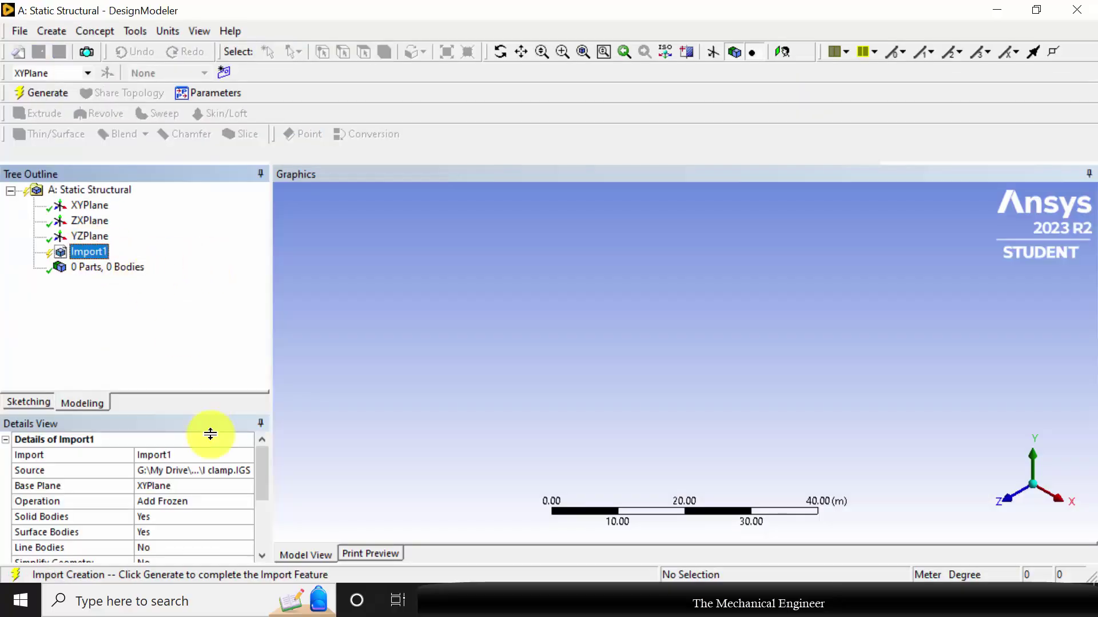
{"action": "left_click", "coordinate": [238, 502]}
{"action": "left_click", "coordinate": [248, 502]}
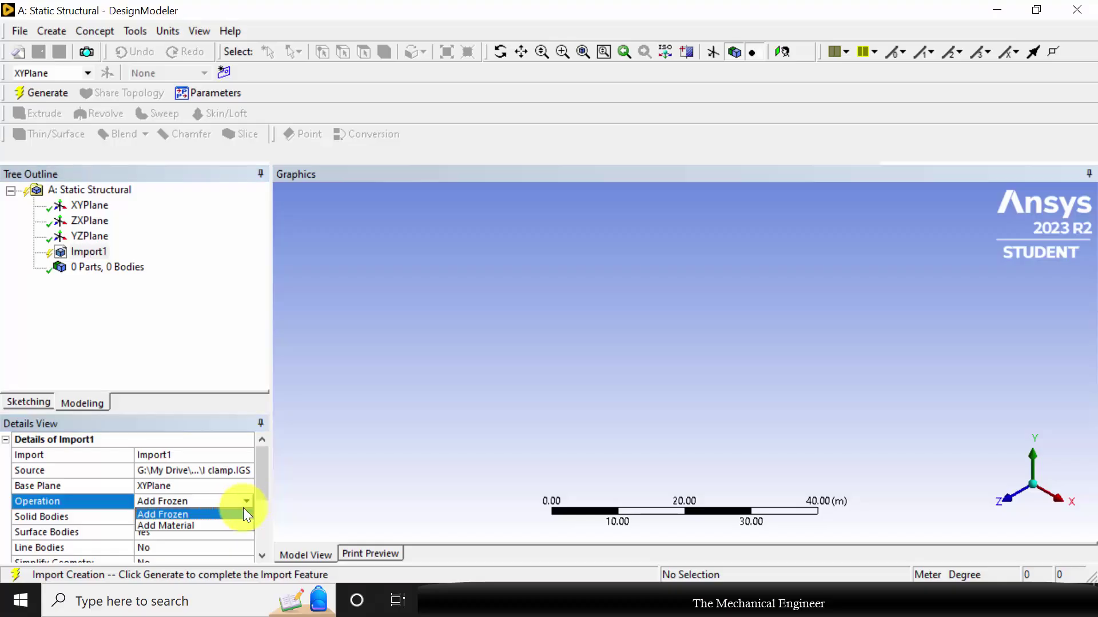
{"action": "left_click", "coordinate": [204, 525]}
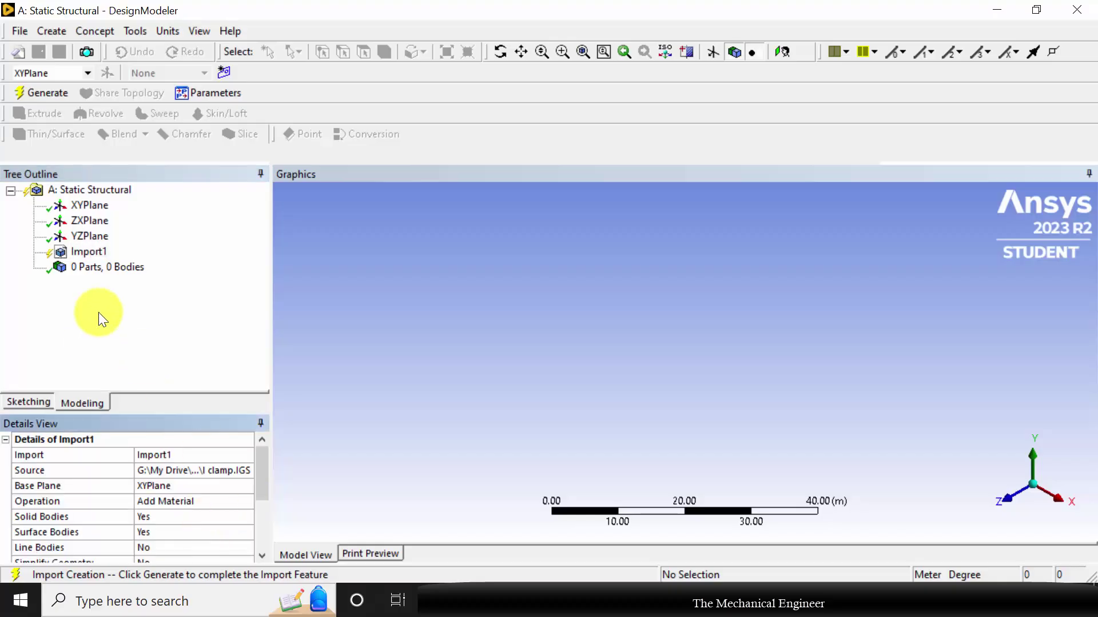
{"action": "left_click", "coordinate": [36, 95]}
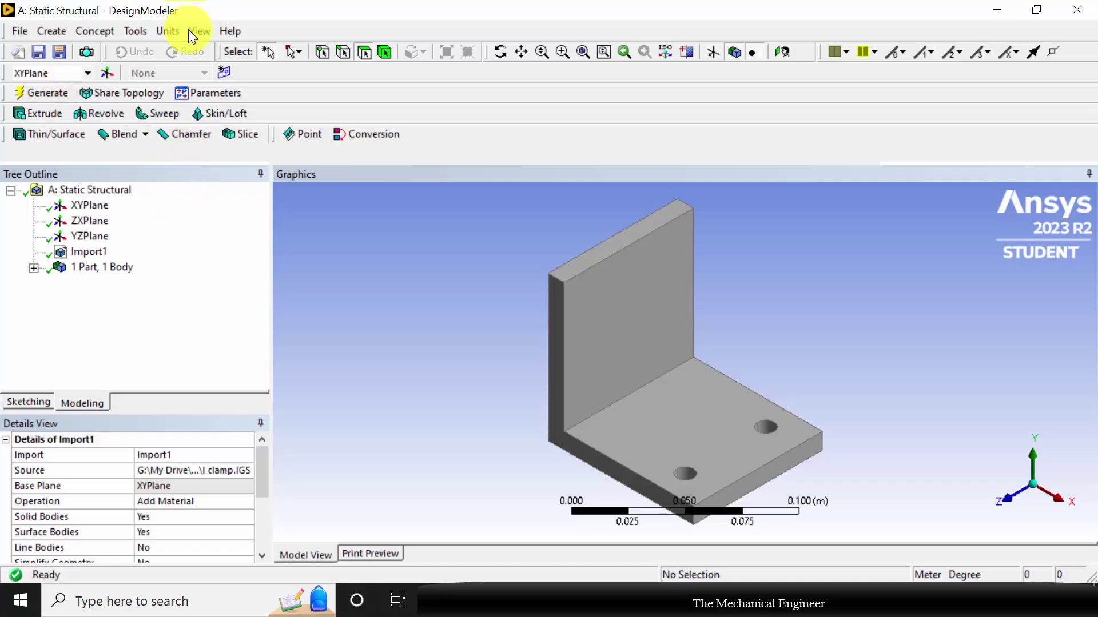
- Switch the model units to millimetres and start a chamfer on the inner corner edge
{"action": "left_click", "coordinate": [167, 31]}
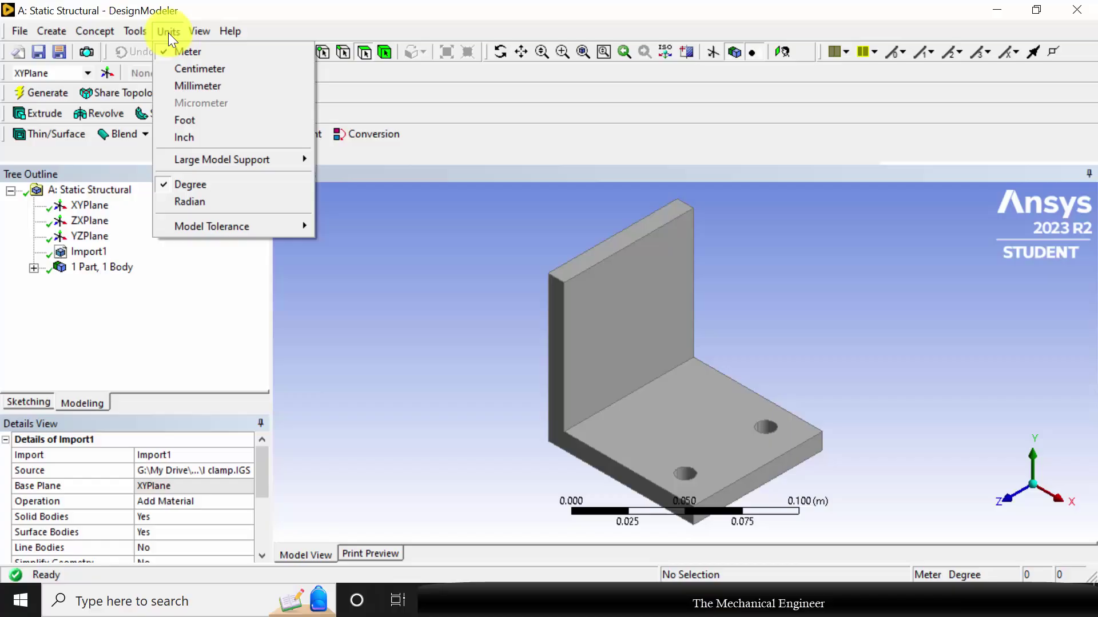
{"action": "left_click", "coordinate": [211, 85]}
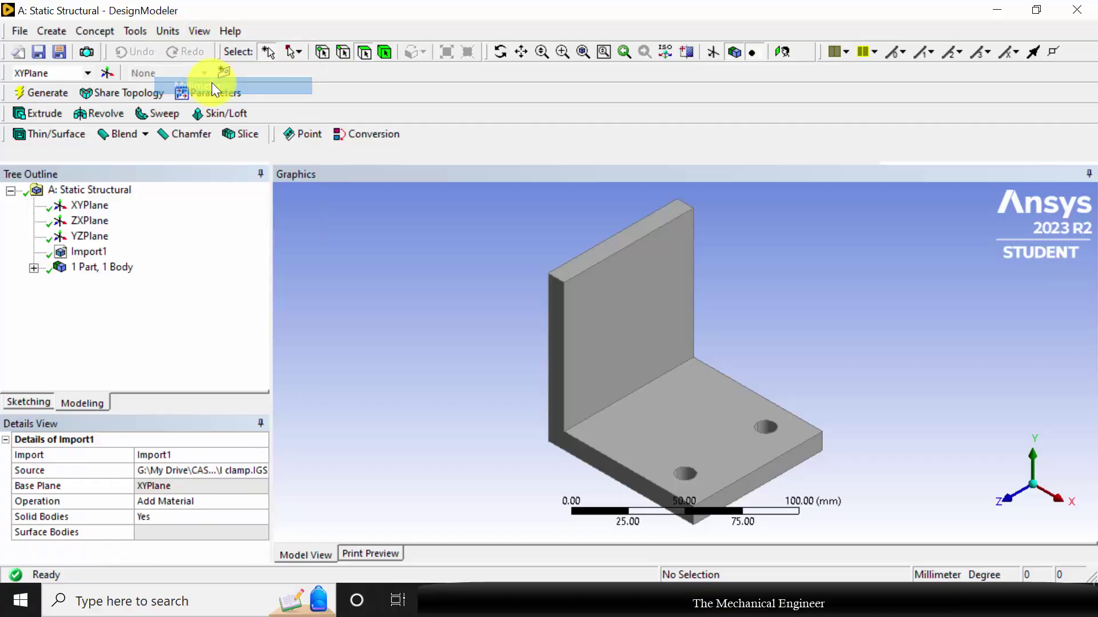
{"action": "left_click", "coordinate": [184, 135]}
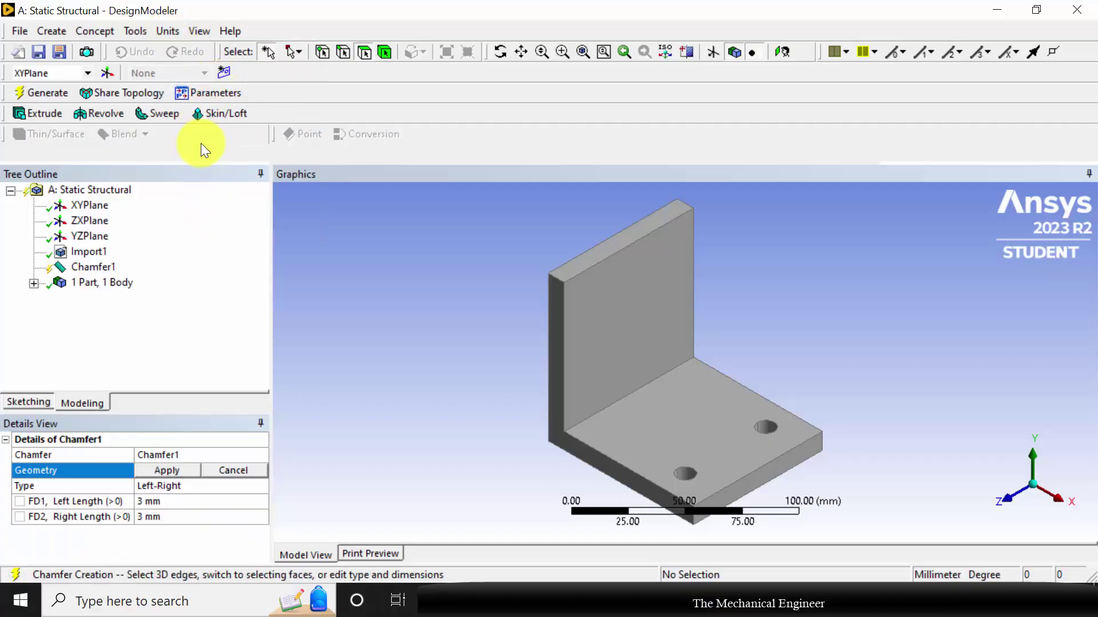
{"action": "left_click", "coordinate": [601, 411]}
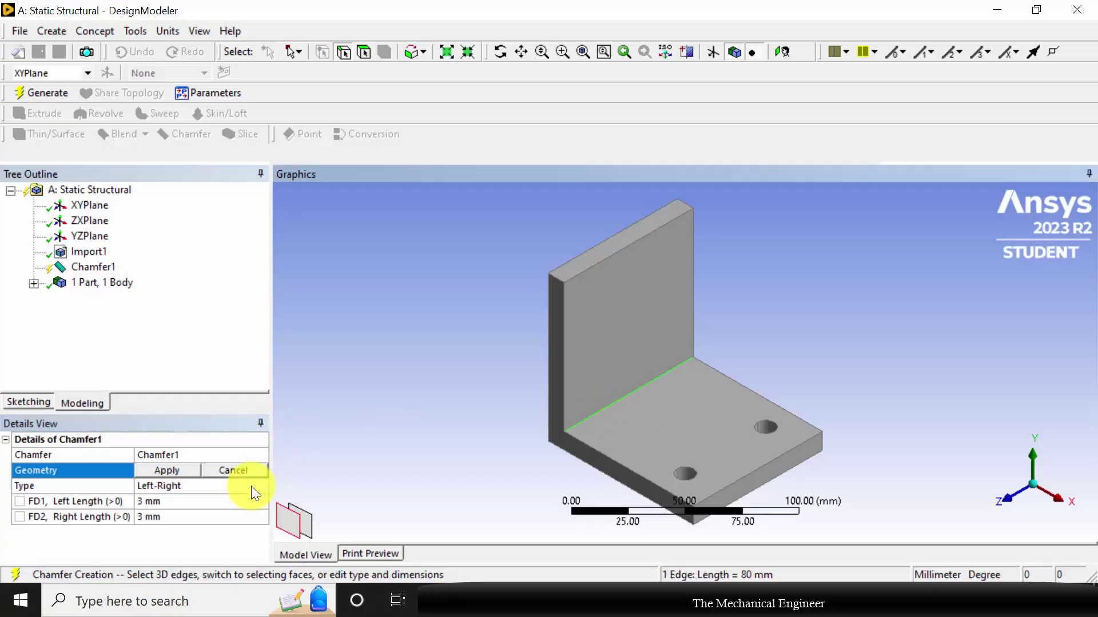
{"action": "left_click", "coordinate": [167, 471]}
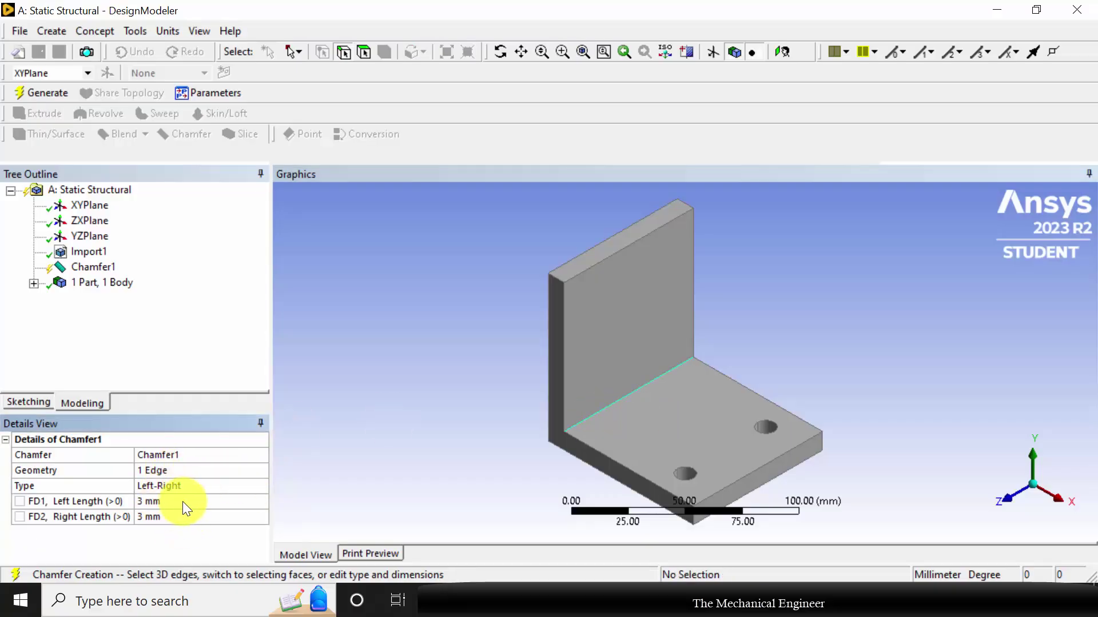
- Set both chamfer lengths, FD1 and FD2, to 10 mm
{"action": "left_click", "coordinate": [182, 502]}
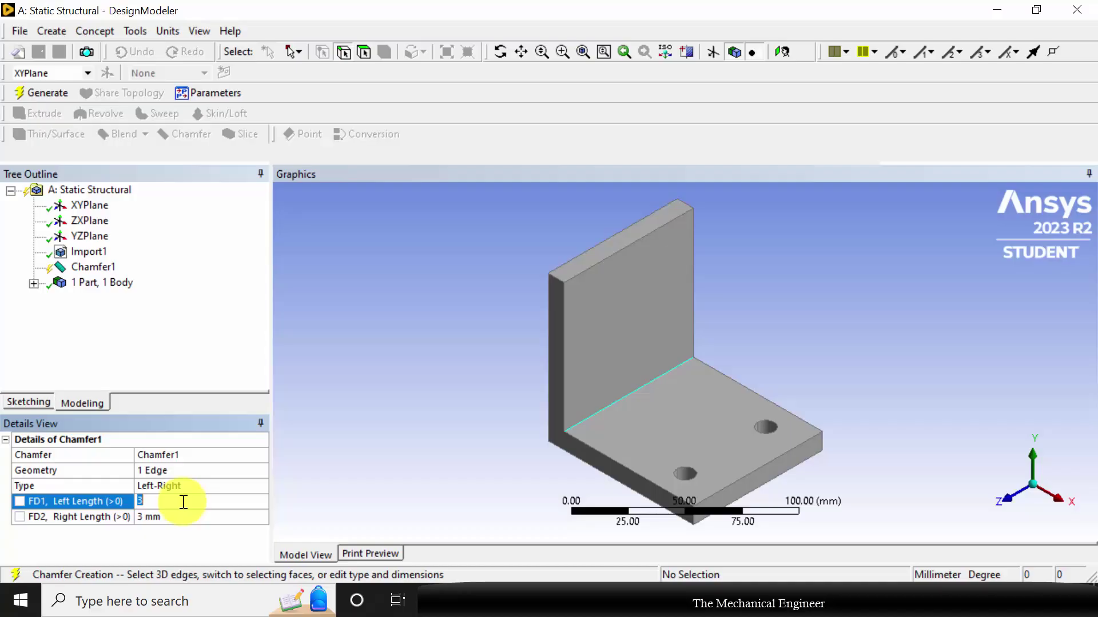
{"action": "type", "text": "10"}
{"action": "key", "text": "Return"}
{"action": "left_click", "coordinate": [177, 517]}
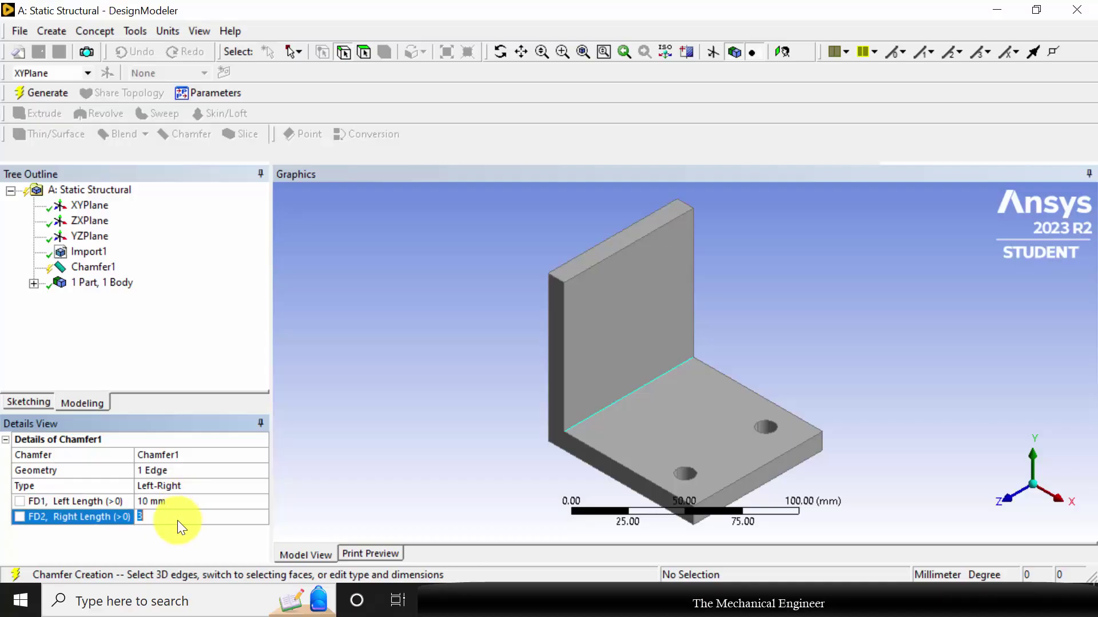
{"action": "type", "text": "10"}
{"action": "key", "text": "Return"}
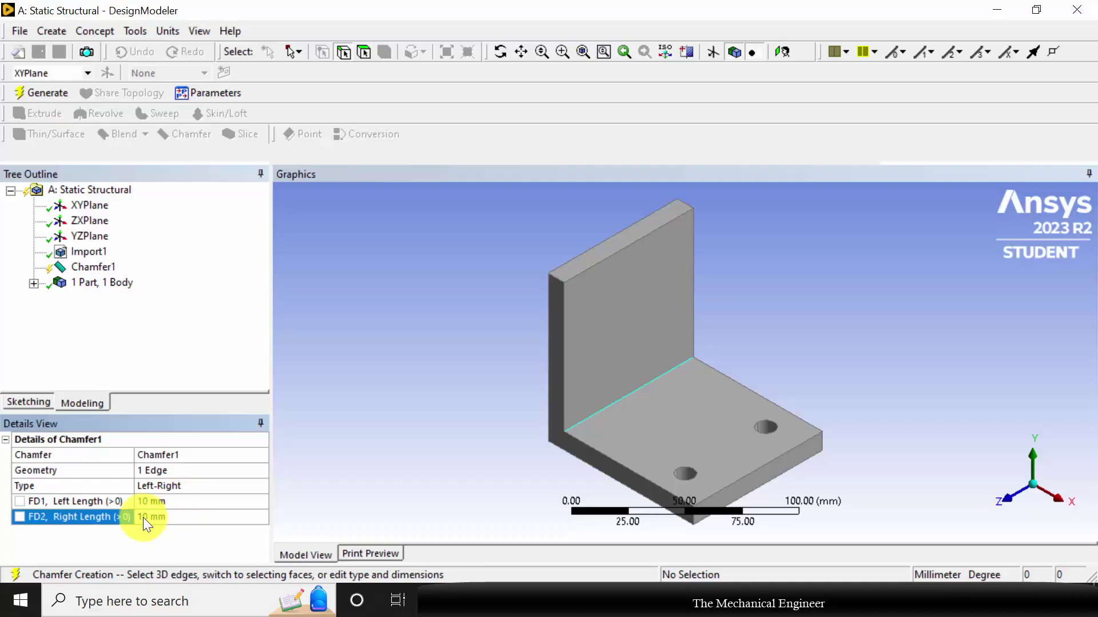
- Make Chamfer1.FD1 and Chamfer1.FD2 design parameters and generate the chamfer
{"action": "left_click", "coordinate": [19, 500]}
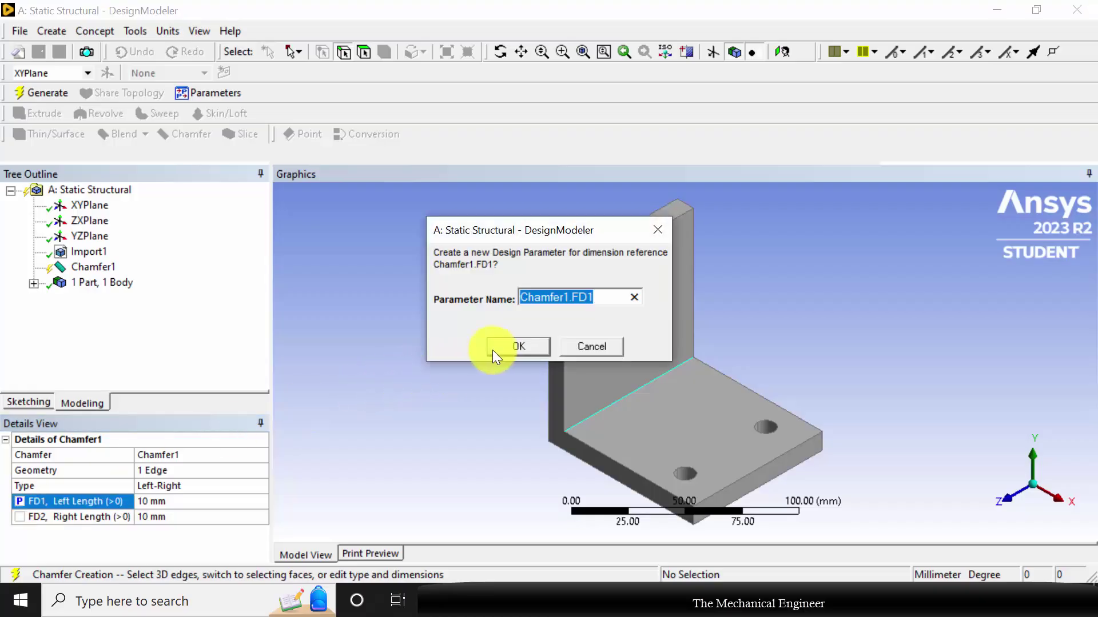
{"action": "left_click", "coordinate": [499, 346]}
{"action": "left_click", "coordinate": [20, 516]}
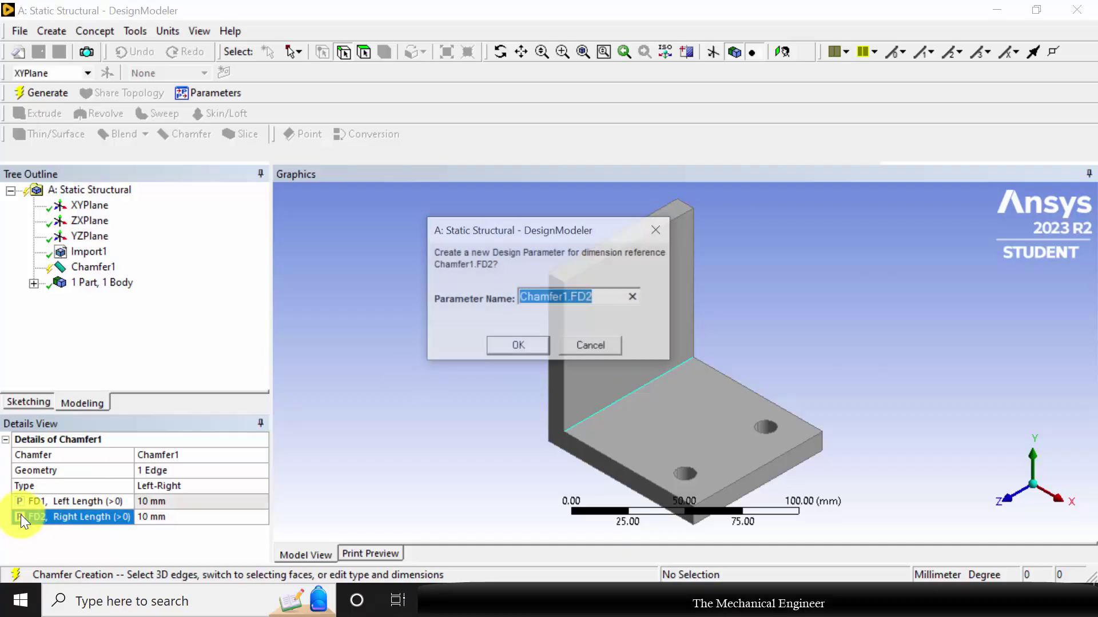
{"action": "left_click", "coordinate": [510, 345]}
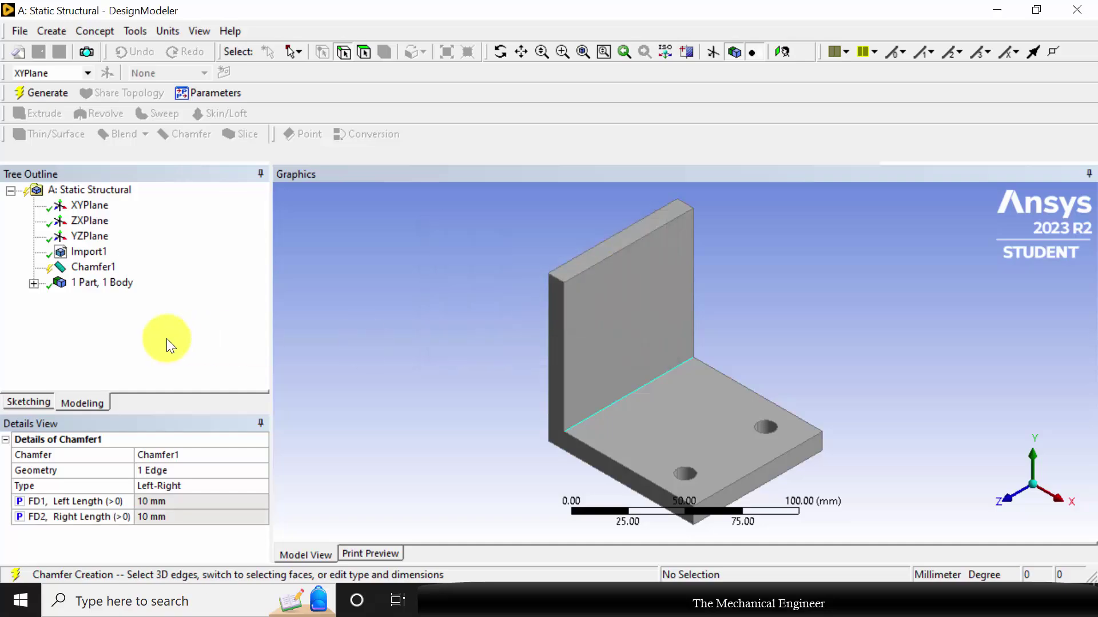
{"action": "left_click", "coordinate": [37, 91]}
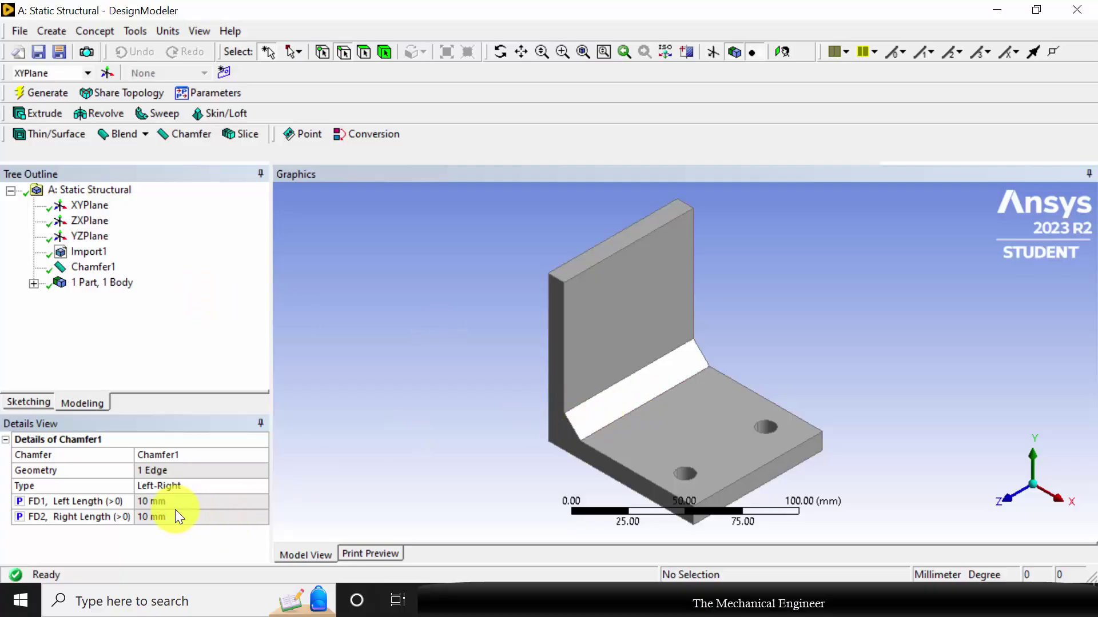
- Return to the Workbench schematic and open the Model cell in Mechanical
{"action": "left_click", "coordinate": [997, 10]}
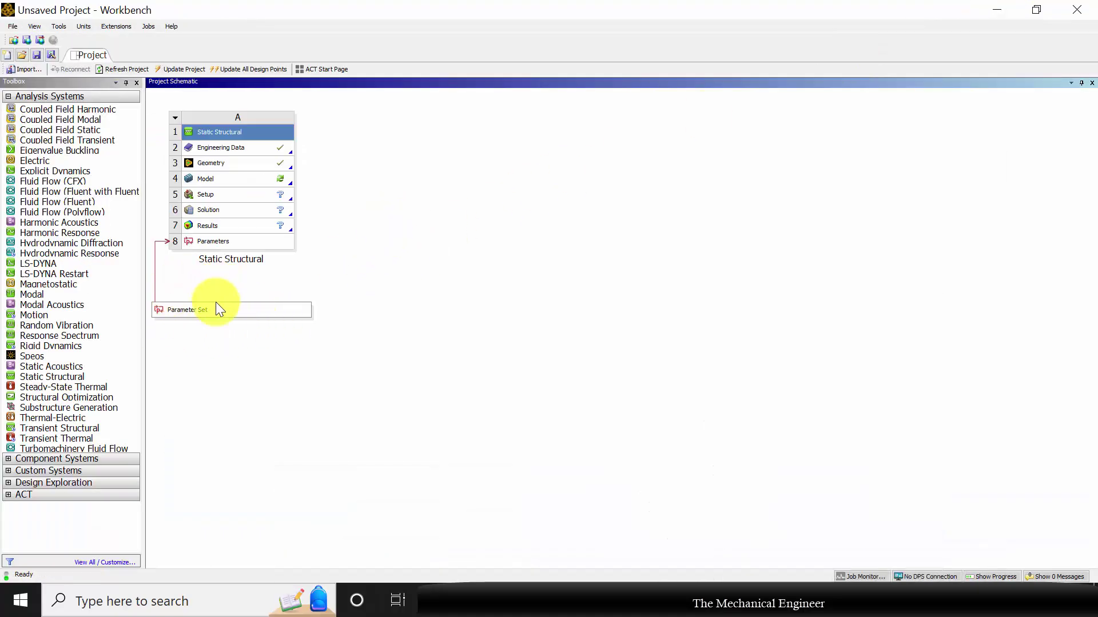
{"action": "right_click", "coordinate": [223, 175]}
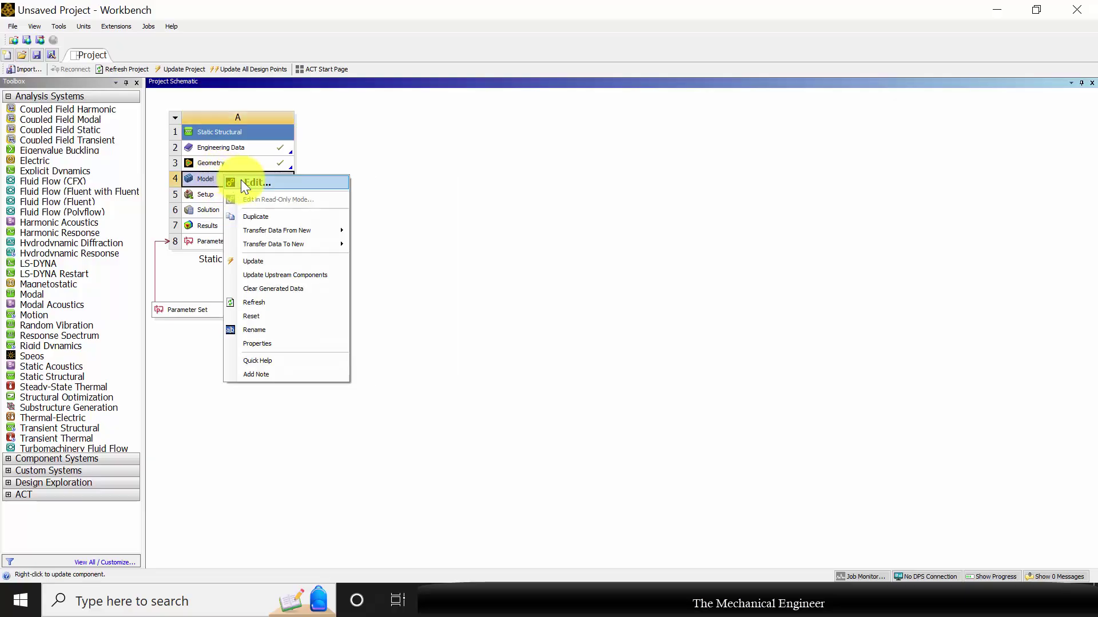
{"action": "left_click", "coordinate": [241, 182]}
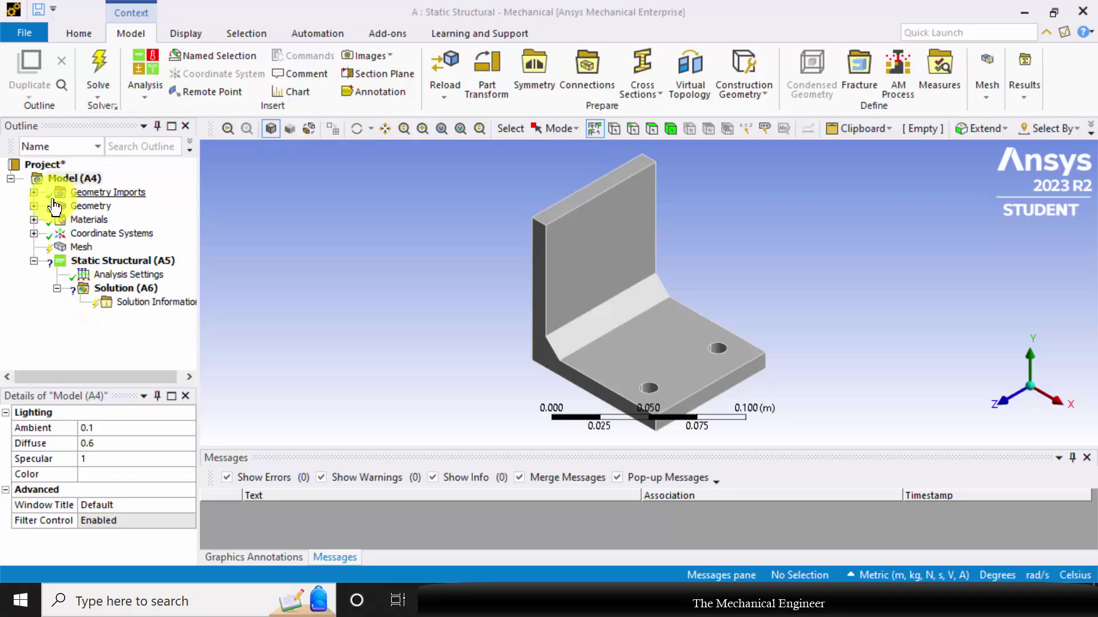
- Generate the default tetrahedral mesh on the chamfered L clamp
{"action": "left_click", "coordinate": [70, 248]}
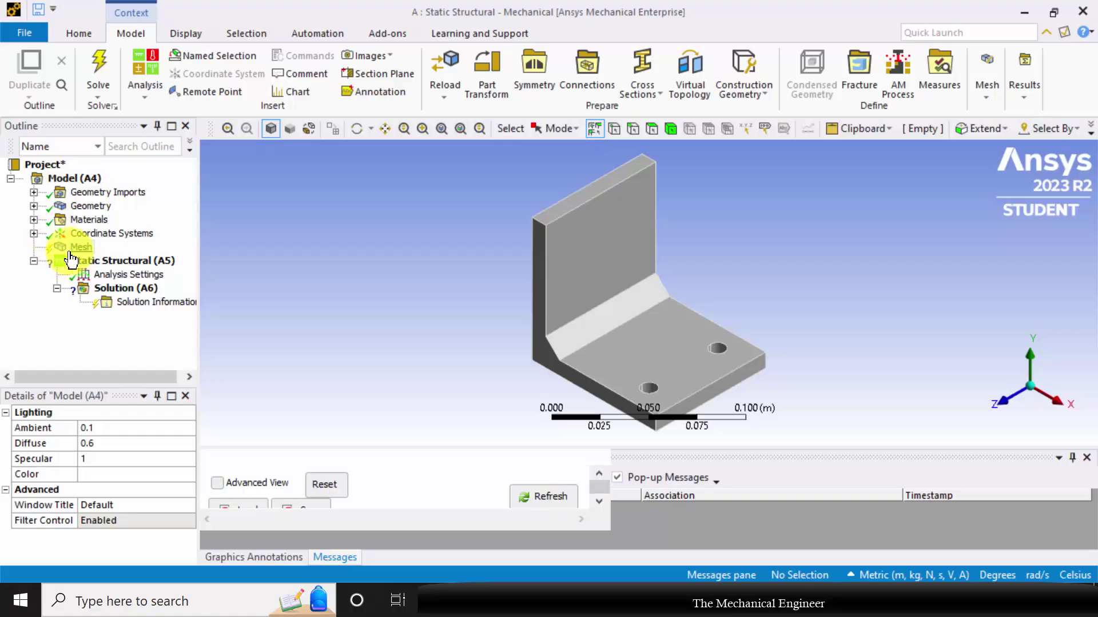
{"action": "right_click", "coordinate": [70, 249]}
{"action": "left_click", "coordinate": [129, 304]}
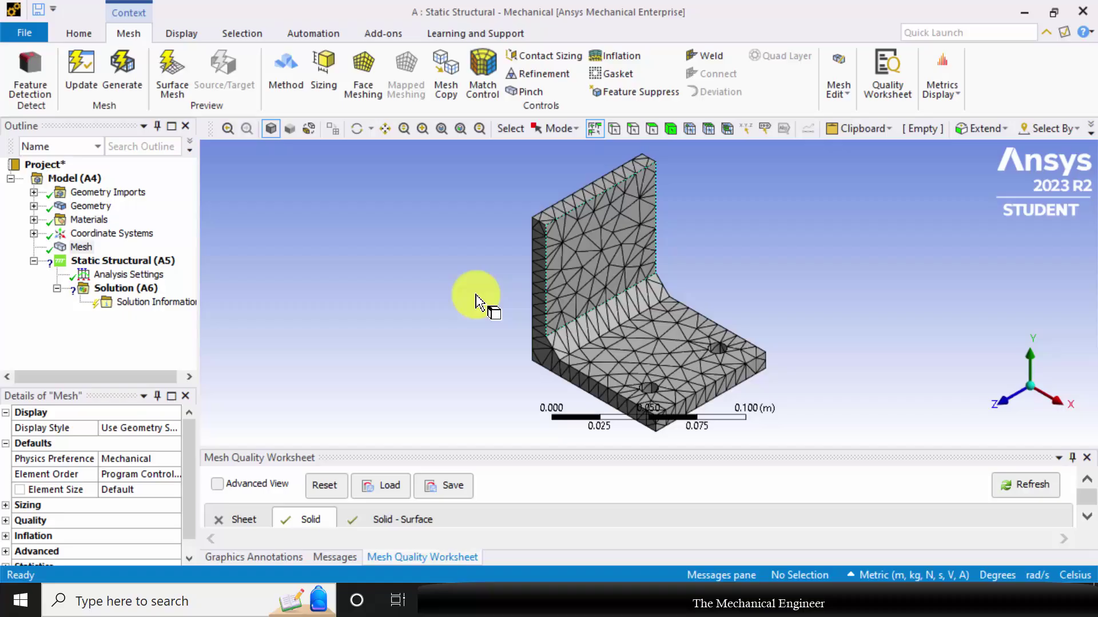
{"action": "left_click", "coordinate": [135, 262]}
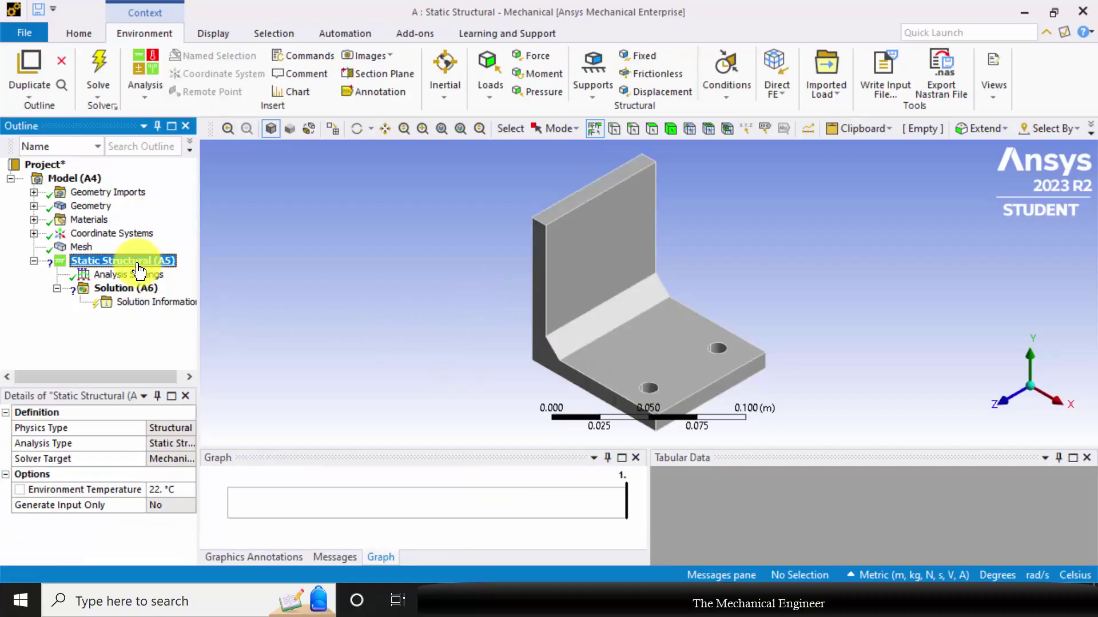
- Add a Fixed Support on the bracket's upright face
{"action": "left_click", "coordinate": [639, 60]}
{"action": "middle_click_drag", "start_coordinate": [477, 270], "coordinate": [615, 272]}
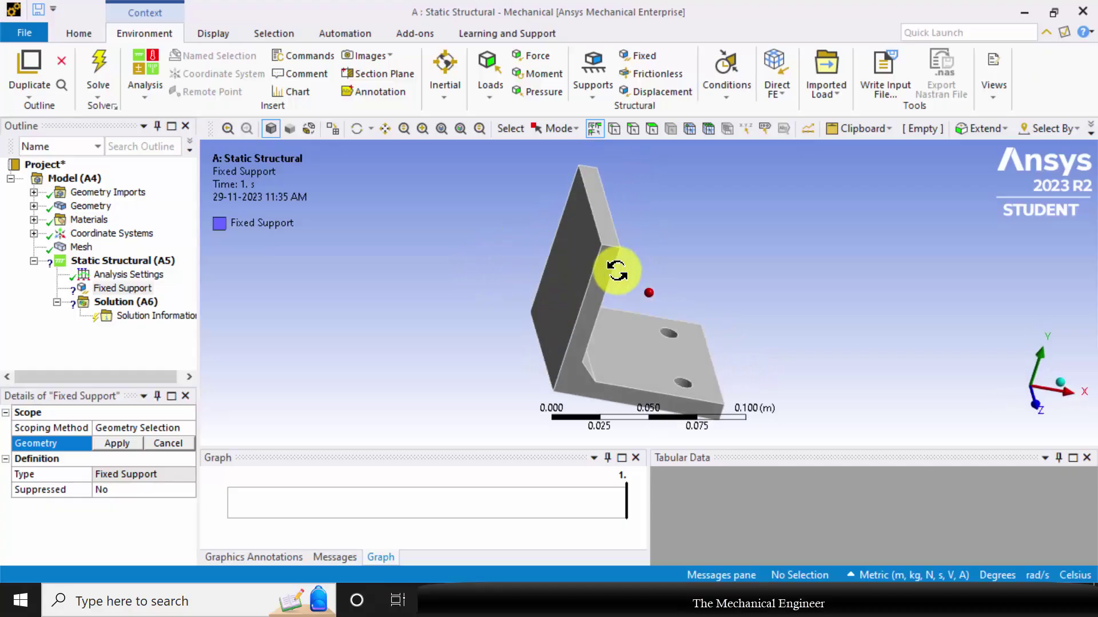
{"action": "left_click", "coordinate": [570, 266]}
{"action": "left_click", "coordinate": [119, 444]}
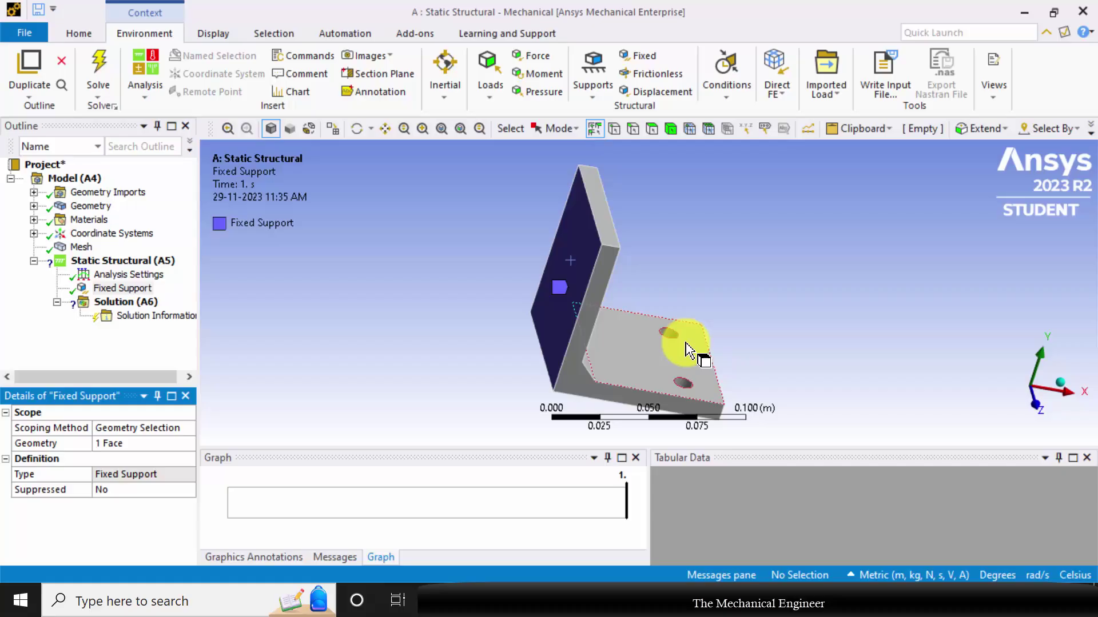
{"action": "middle_click_drag", "start_coordinate": [688, 350], "coordinate": [600, 301]}
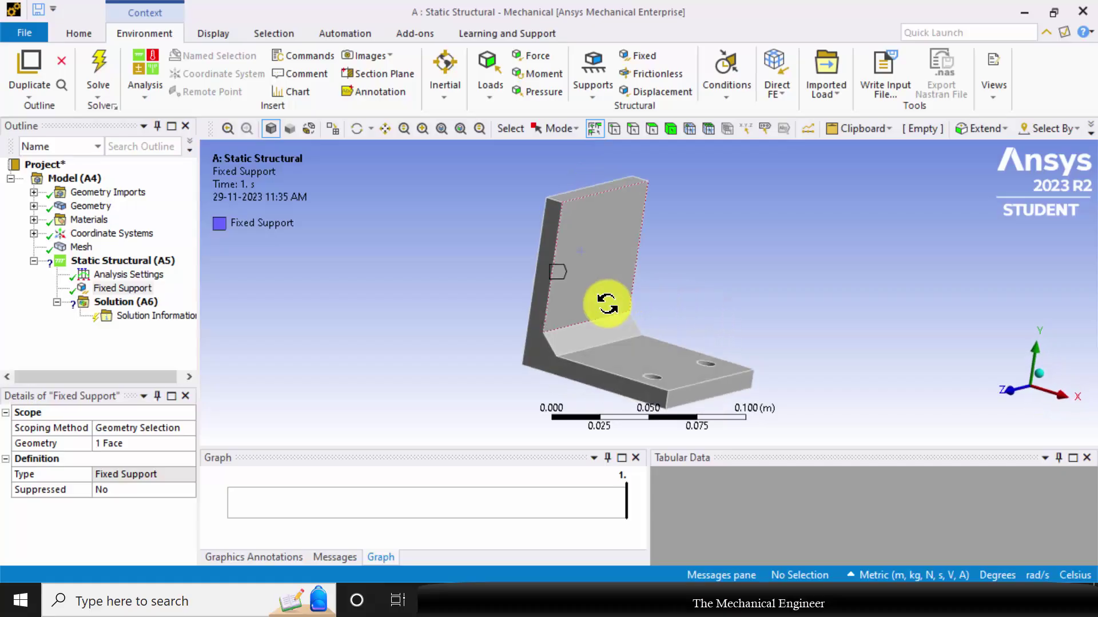
- Add a Force scoped to four faces: the base face, both hole faces, and the top base face
{"action": "left_click", "coordinate": [537, 56]}
{"action": "middle_click_drag", "start_coordinate": [779, 299], "coordinate": [753, 326]}
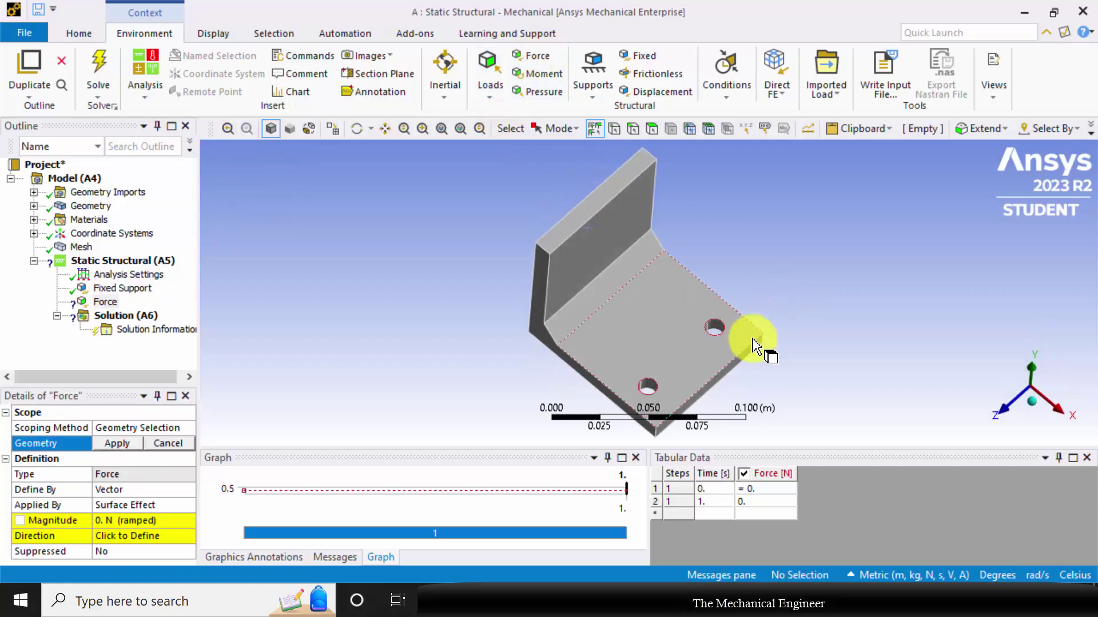
{"action": "scroll", "coordinate": [738, 328], "scroll_direction": "up", "scroll_amount": 4}
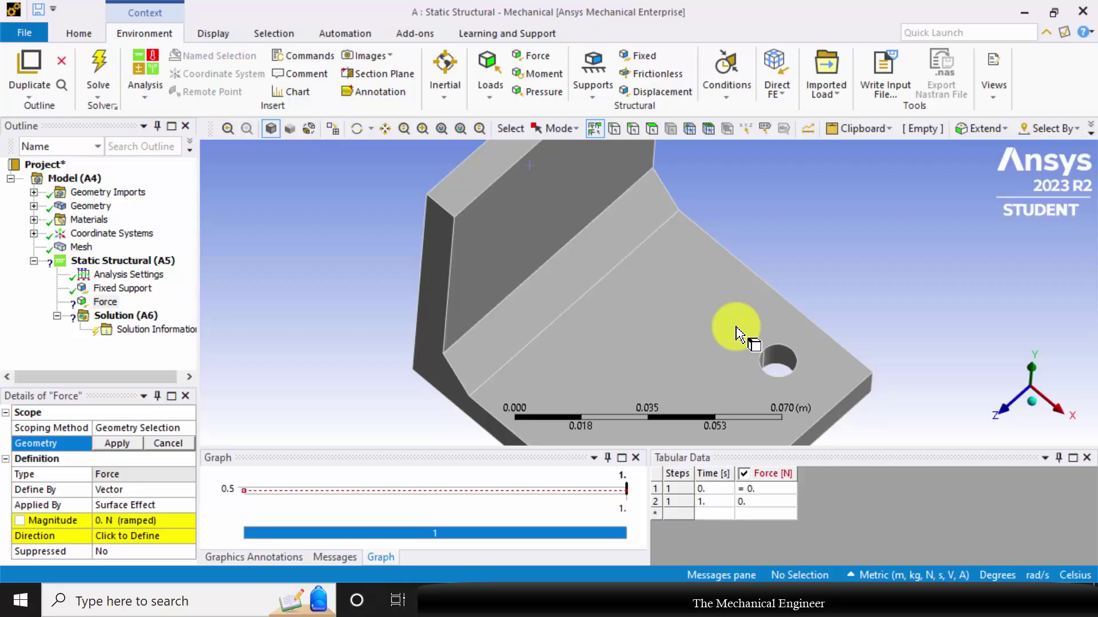
{"action": "left_click", "coordinate": [788, 360]}
{"action": "middle_click_drag", "start_coordinate": [849, 338], "coordinate": [808, 314]}
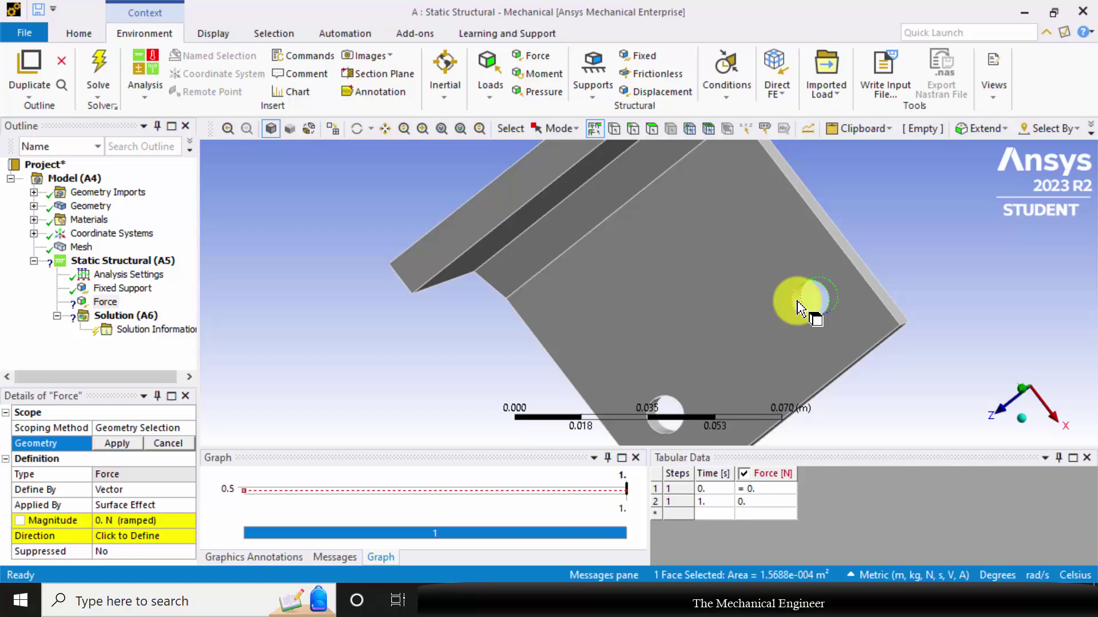
{"action": "left_click", "coordinate": [800, 308], "text": "ctrl"}
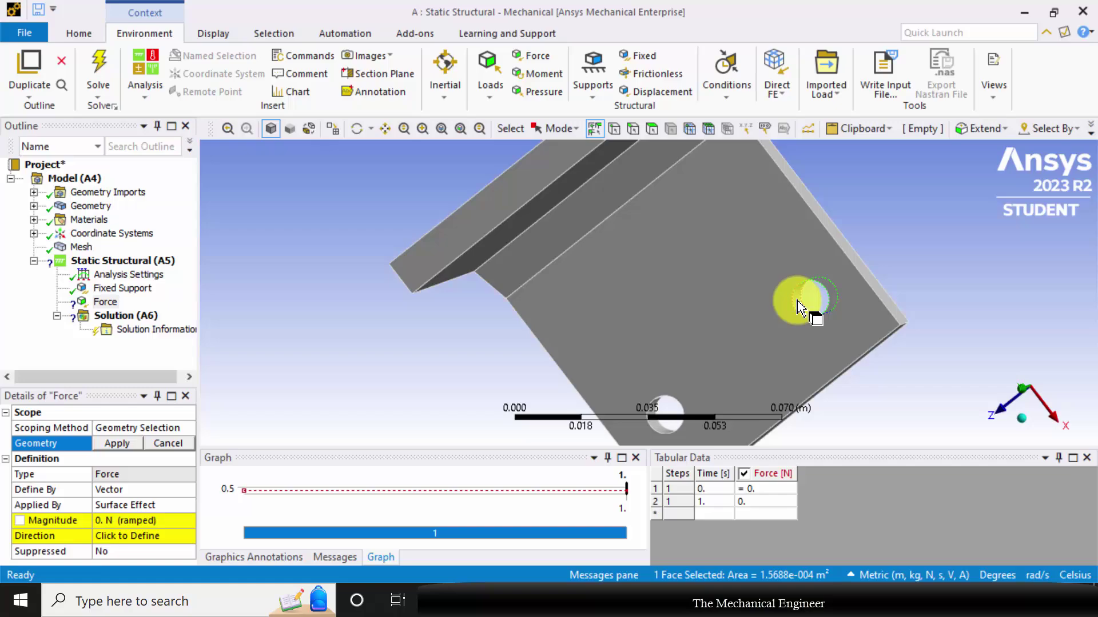
{"action": "left_click", "coordinate": [662, 426], "text": "ctrl"}
{"action": "middle_click_drag", "start_coordinate": [724, 422], "coordinate": [685, 407]}
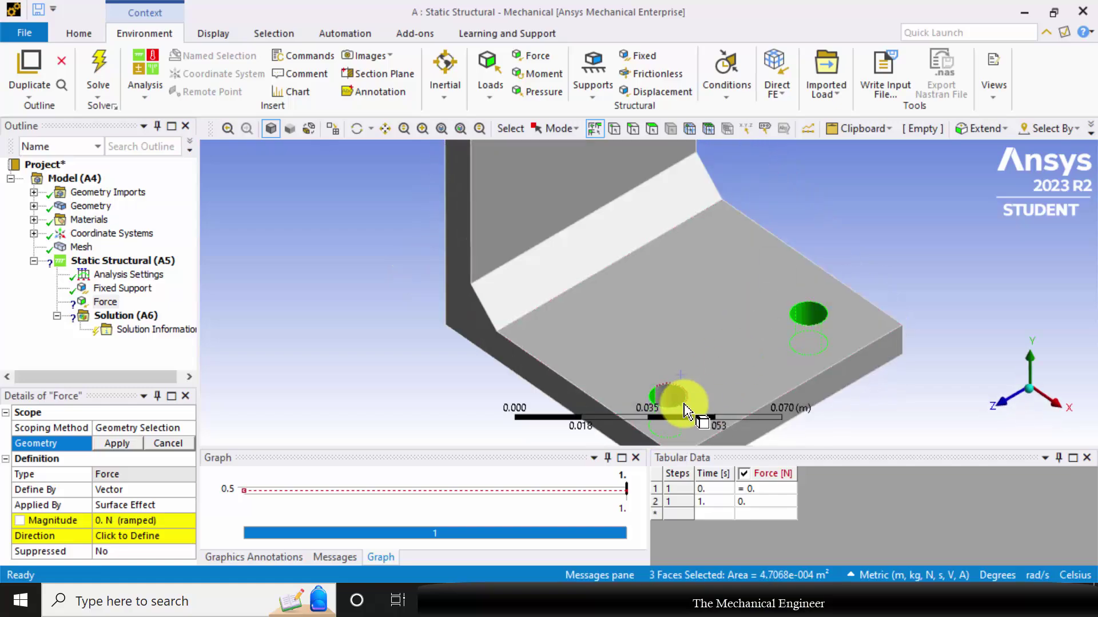
{"action": "left_click", "coordinate": [684, 407], "text": "ctrl"}
{"action": "left_click", "coordinate": [131, 443]}
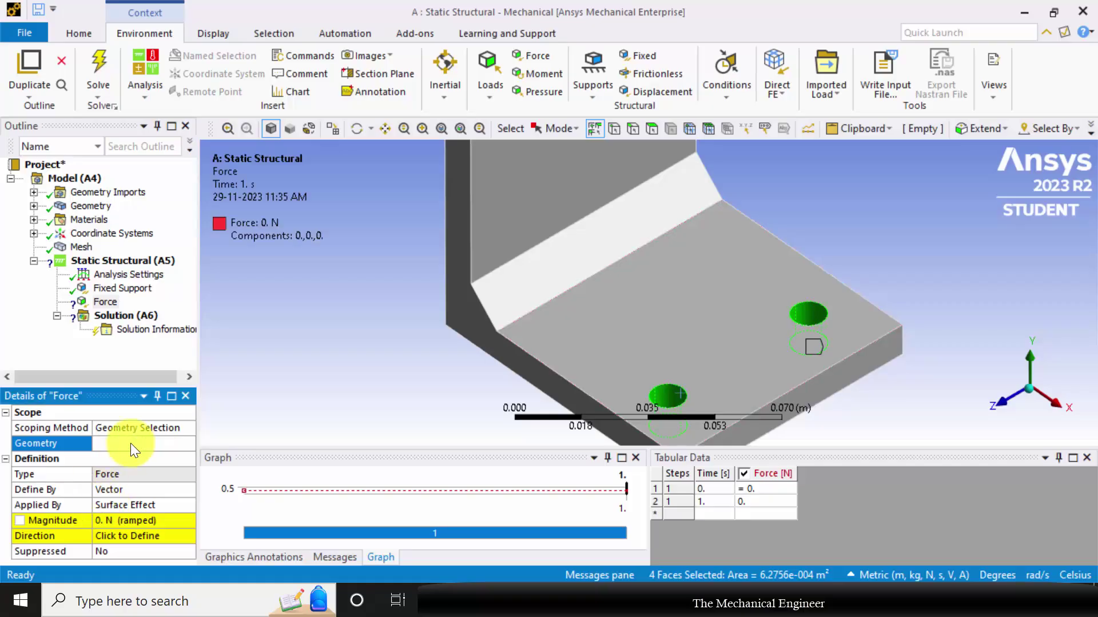
- Define the force by components with a Y component of -100 N
{"action": "left_click", "coordinate": [183, 492]}
{"action": "left_click", "coordinate": [187, 491]}
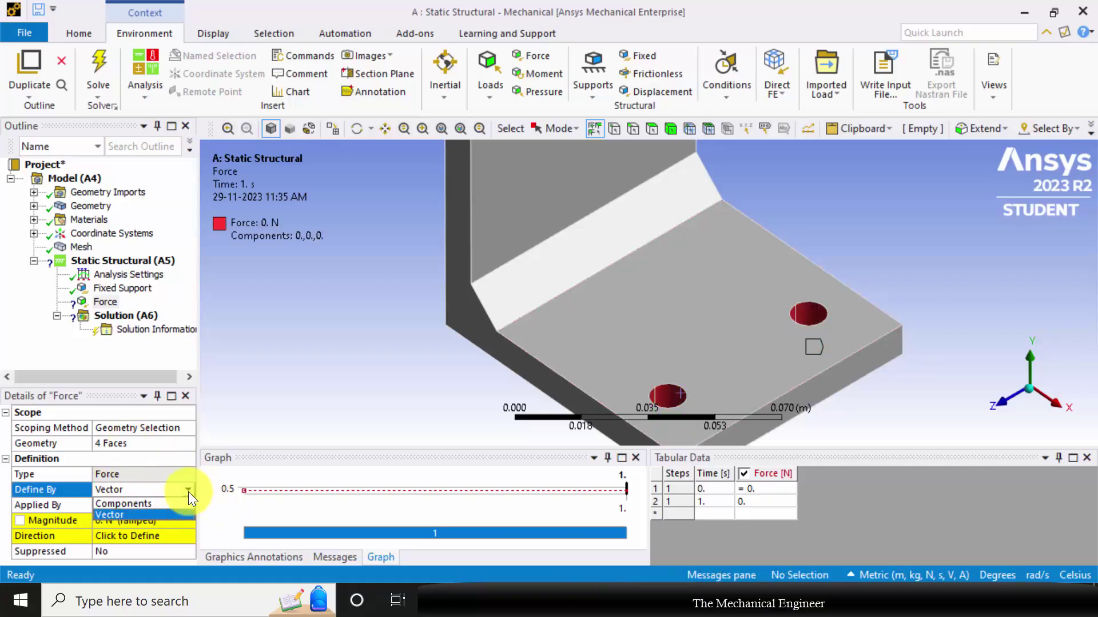
{"action": "left_click", "coordinate": [156, 504]}
{"action": "scroll", "coordinate": [192, 492], "scroll_direction": "down", "scroll_amount": 1}
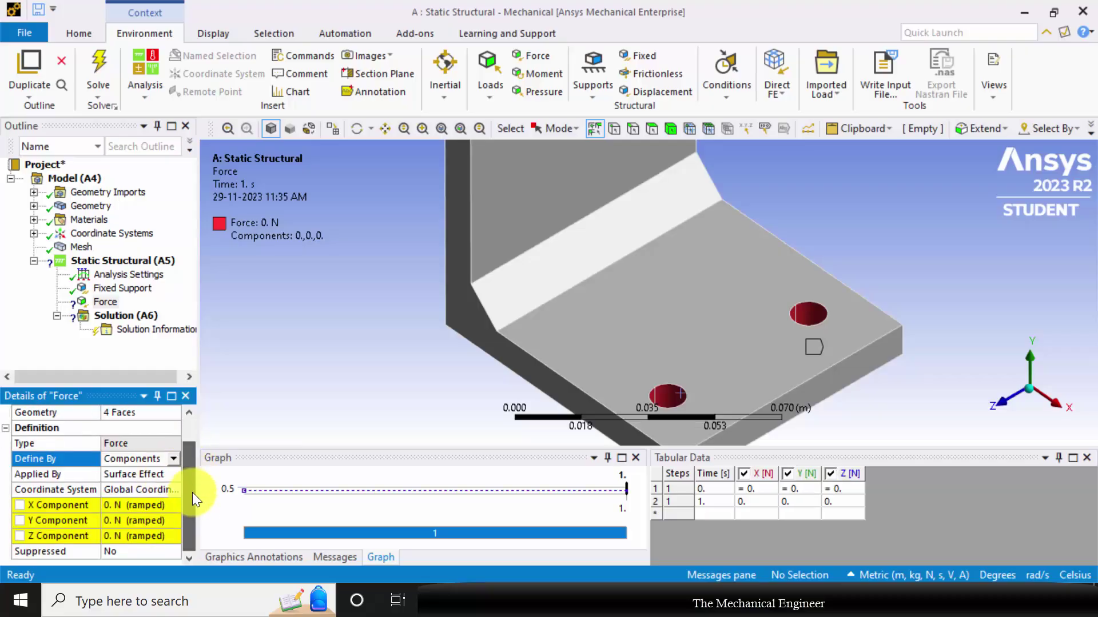
{"action": "left_click", "coordinate": [128, 519]}
{"action": "type", "text": "-100"}
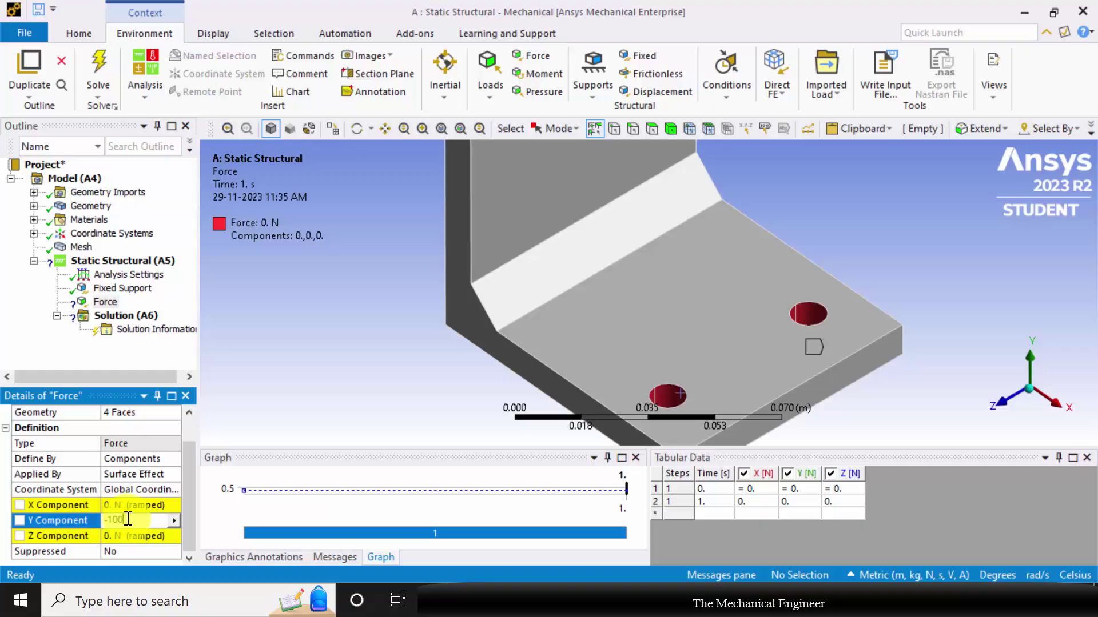
{"action": "key", "text": "Return"}
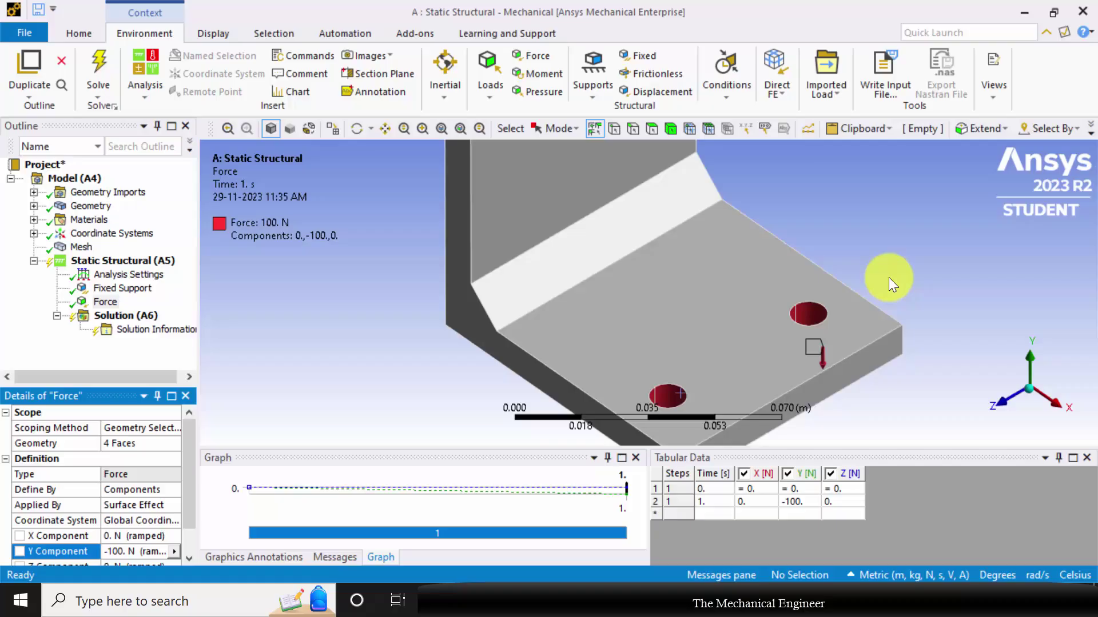
{"action": "scroll", "coordinate": [849, 349], "scroll_direction": "up", "scroll_amount": 1}
{"action": "scroll", "coordinate": [835, 343], "scroll_direction": "down", "scroll_amount": 3}
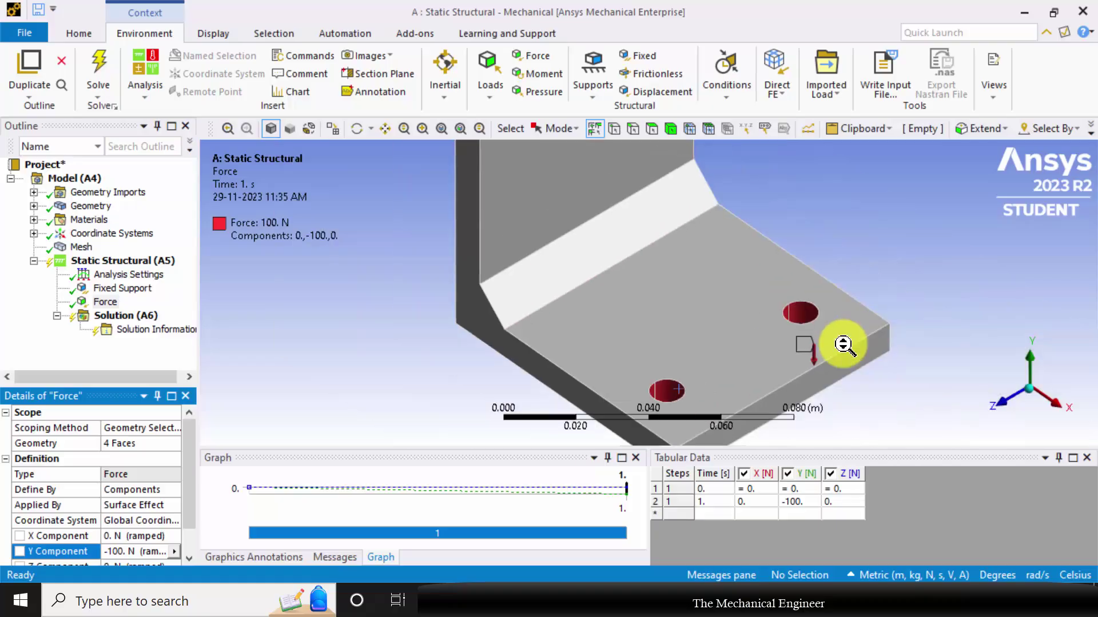
{"action": "left_click", "coordinate": [112, 316]}
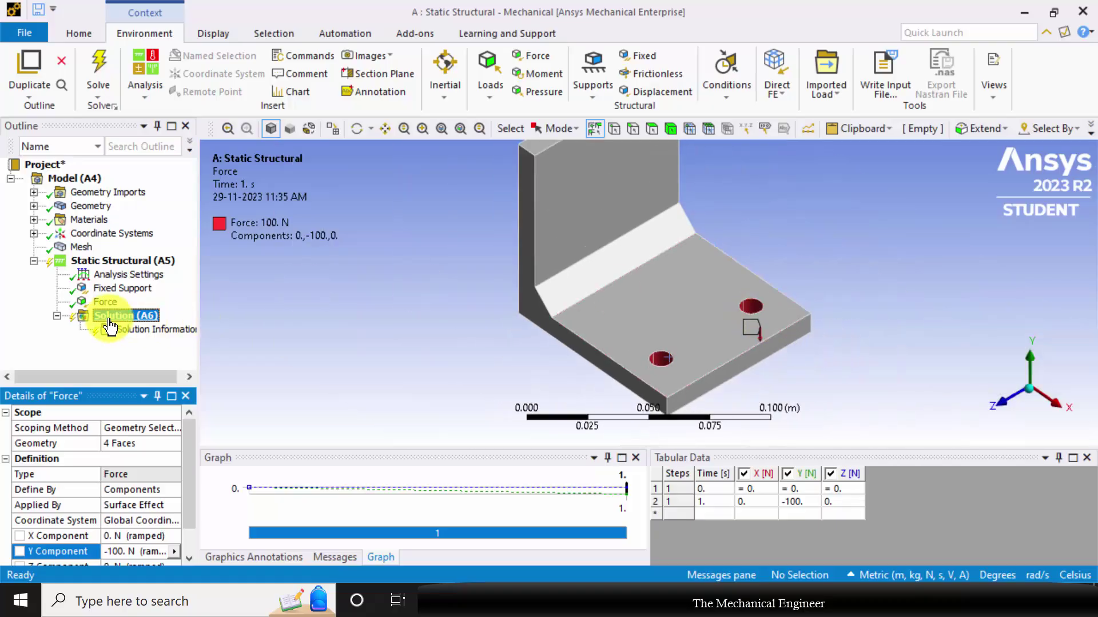
- Insert Equivalent (von-Mises) Stress and Total Deformation results under Solution
{"action": "right_click", "coordinate": [110, 324]}
{"action": "mouse_move", "coordinate": [208, 327]}
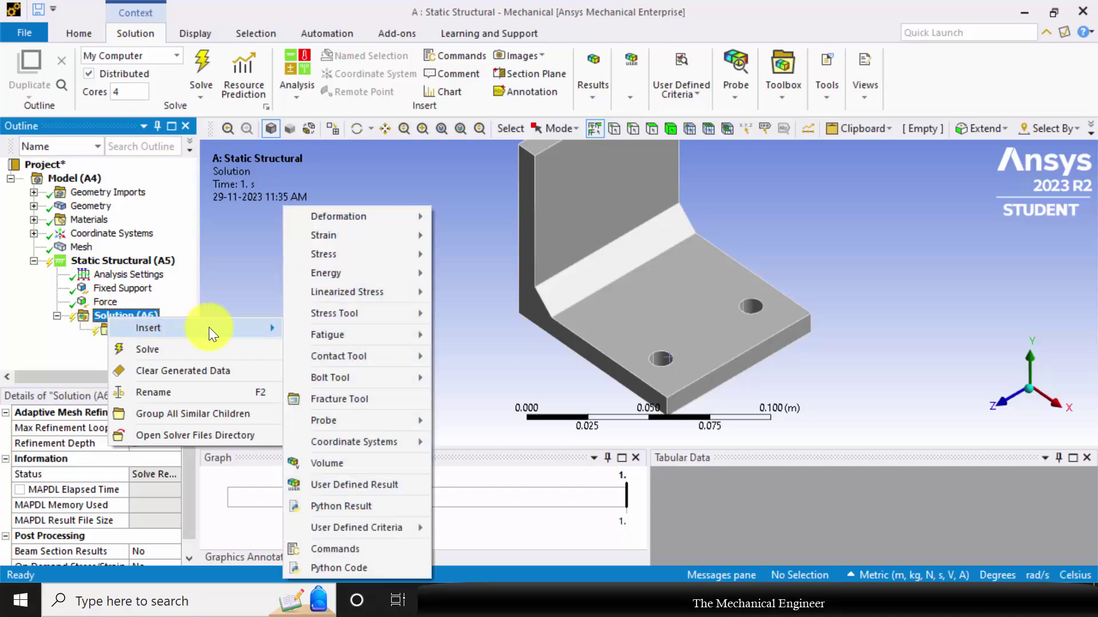
{"action": "mouse_move", "coordinate": [361, 259]}
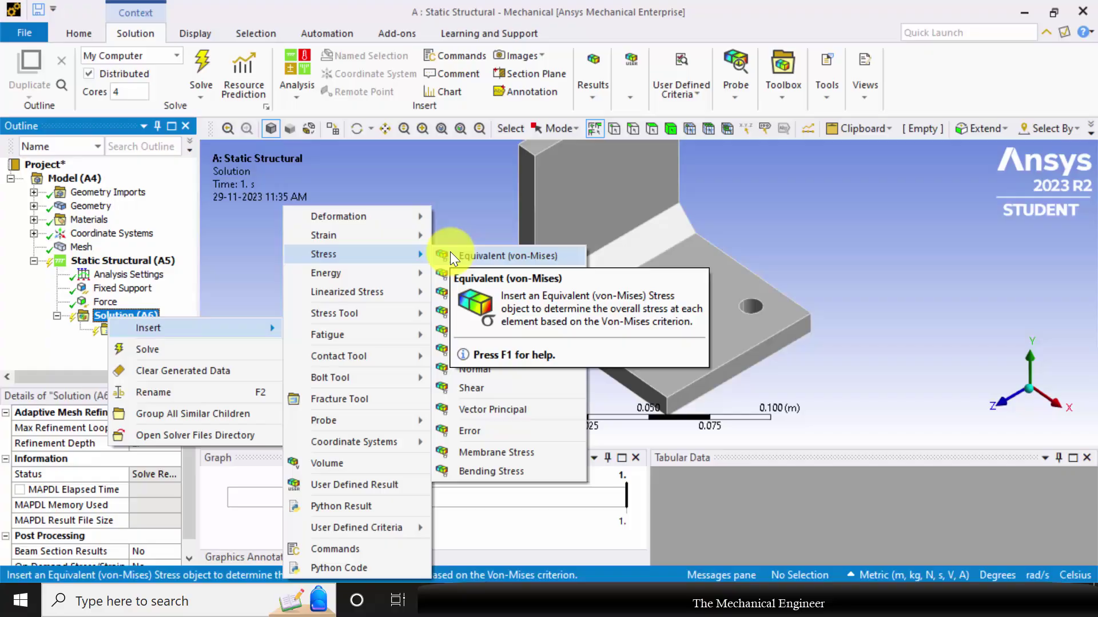
{"action": "left_click", "coordinate": [479, 256]}
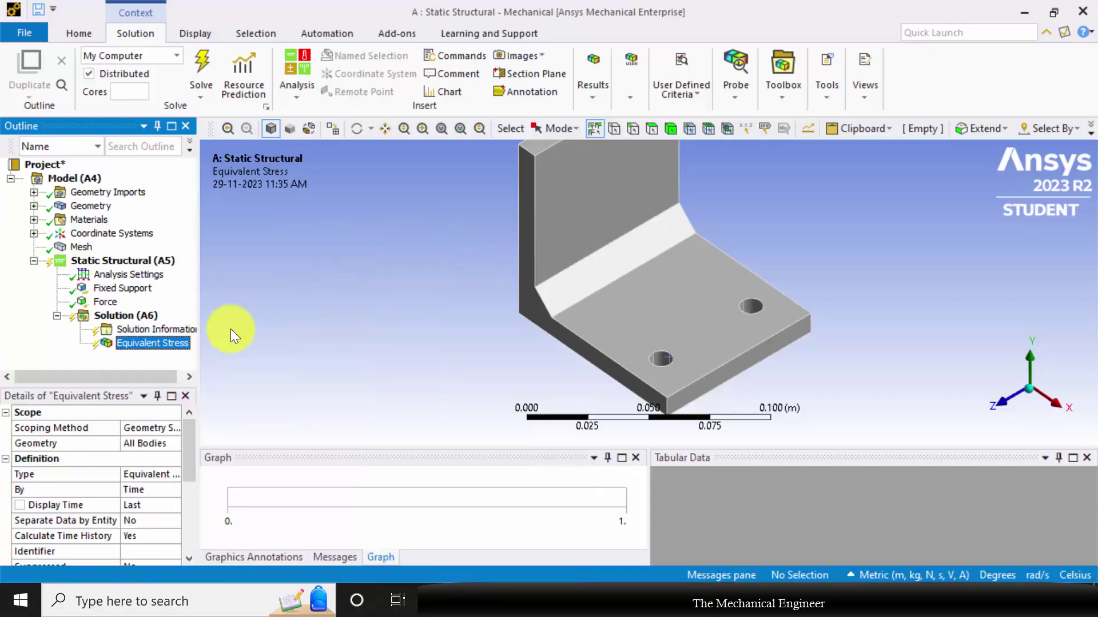
{"action": "right_click", "coordinate": [132, 319]}
{"action": "mouse_move", "coordinate": [286, 327]}
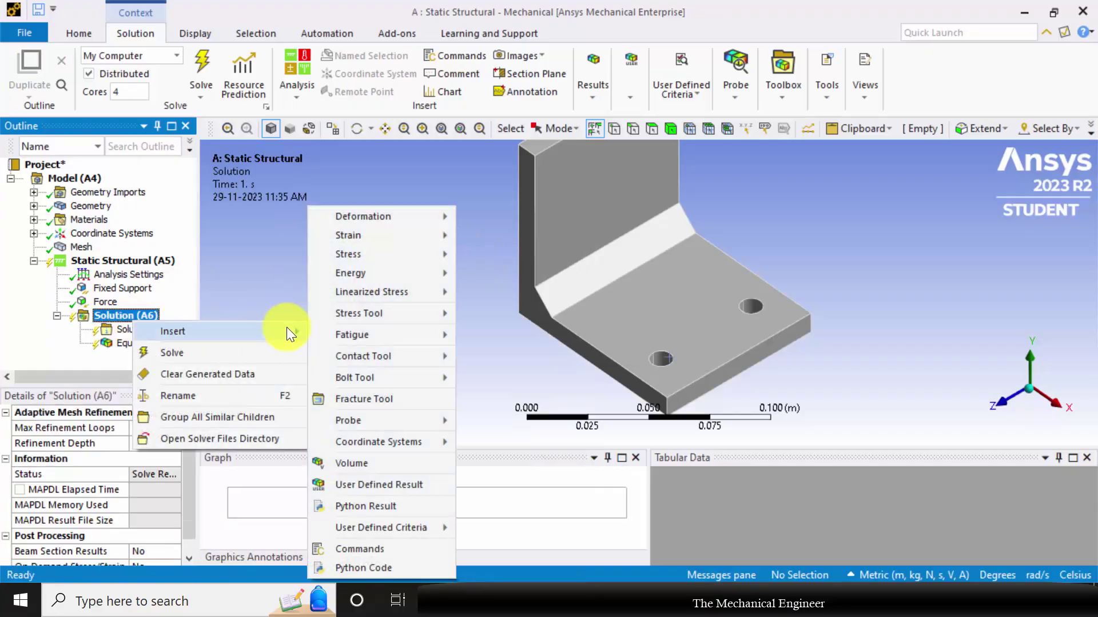
{"action": "mouse_move", "coordinate": [425, 220]}
{"action": "left_click", "coordinate": [532, 217]}
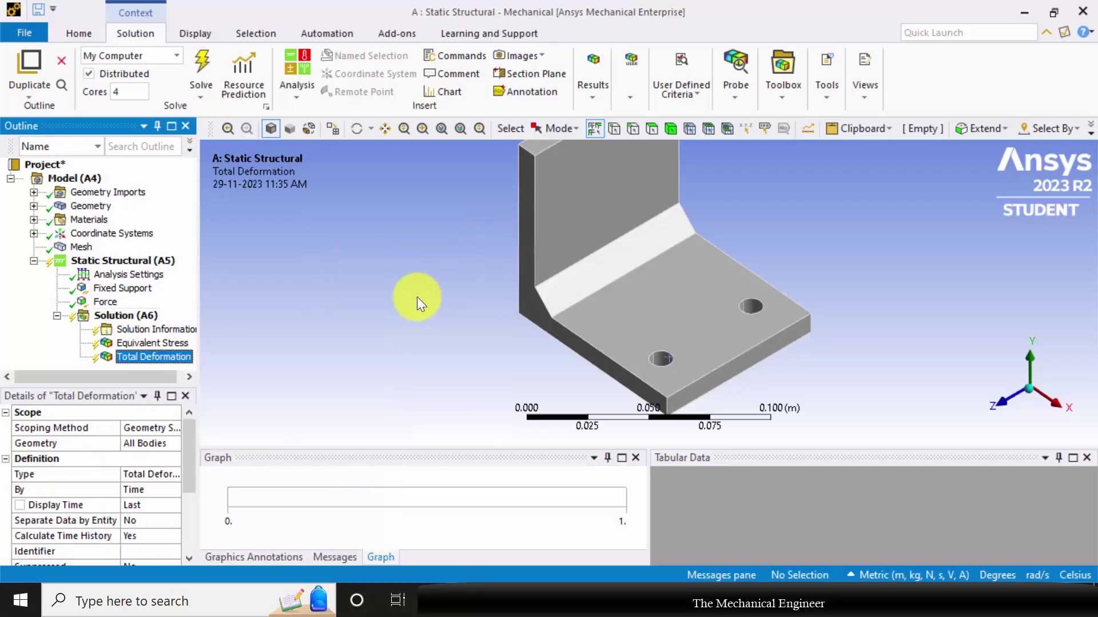
- Publish the maximum equivalent stress and maximum total deformation as parameters, then return to Workbench
{"action": "left_click", "coordinate": [151, 343]}
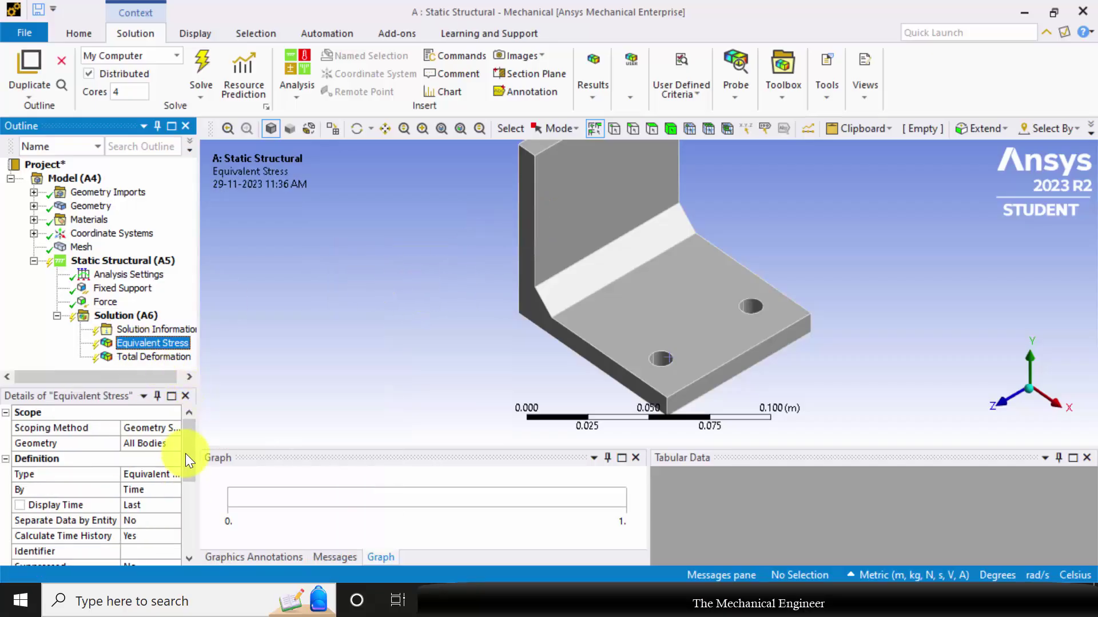
{"action": "left_click_drag", "start_coordinate": [186, 451], "coordinate": [184, 502]}
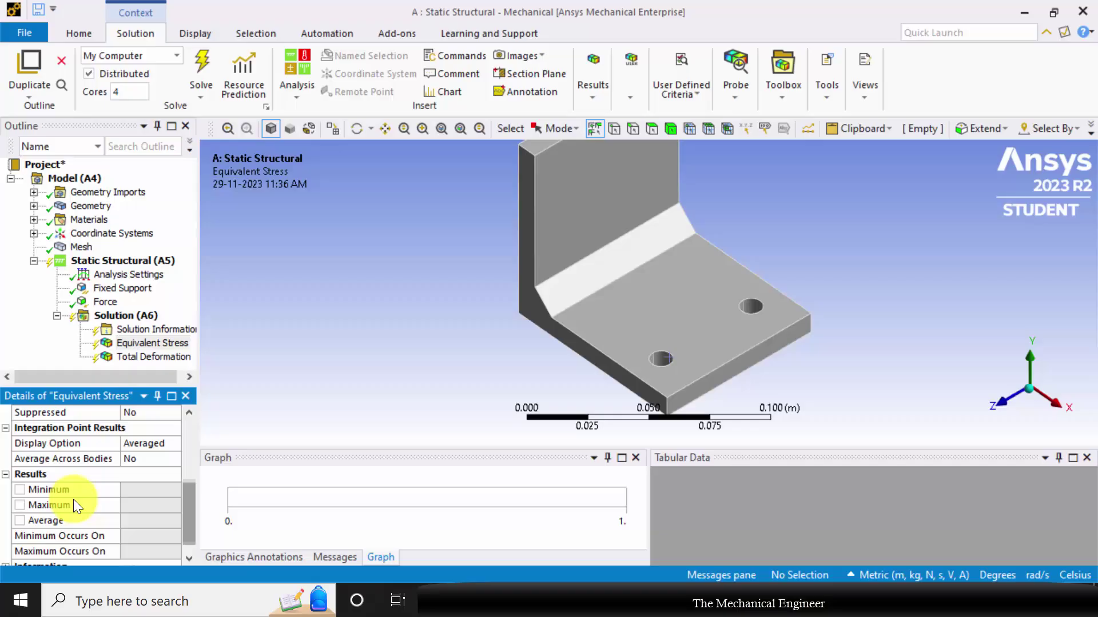
{"action": "left_click", "coordinate": [21, 505]}
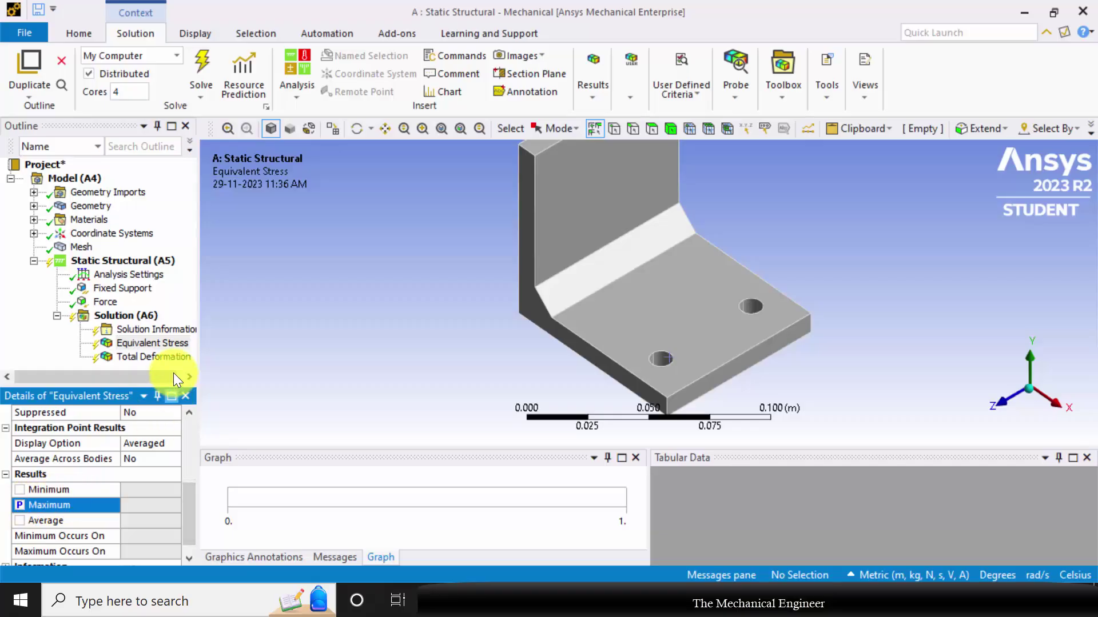
{"action": "left_click", "coordinate": [150, 357]}
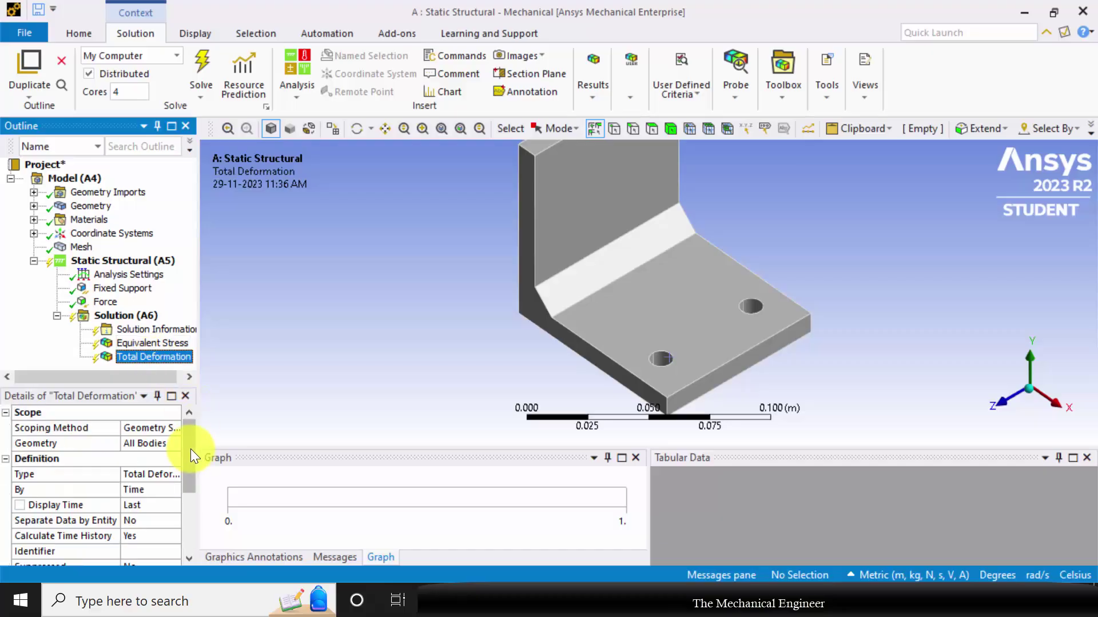
{"action": "left_click_drag", "start_coordinate": [191, 449], "coordinate": [188, 513]}
{"action": "left_click", "coordinate": [19, 491]}
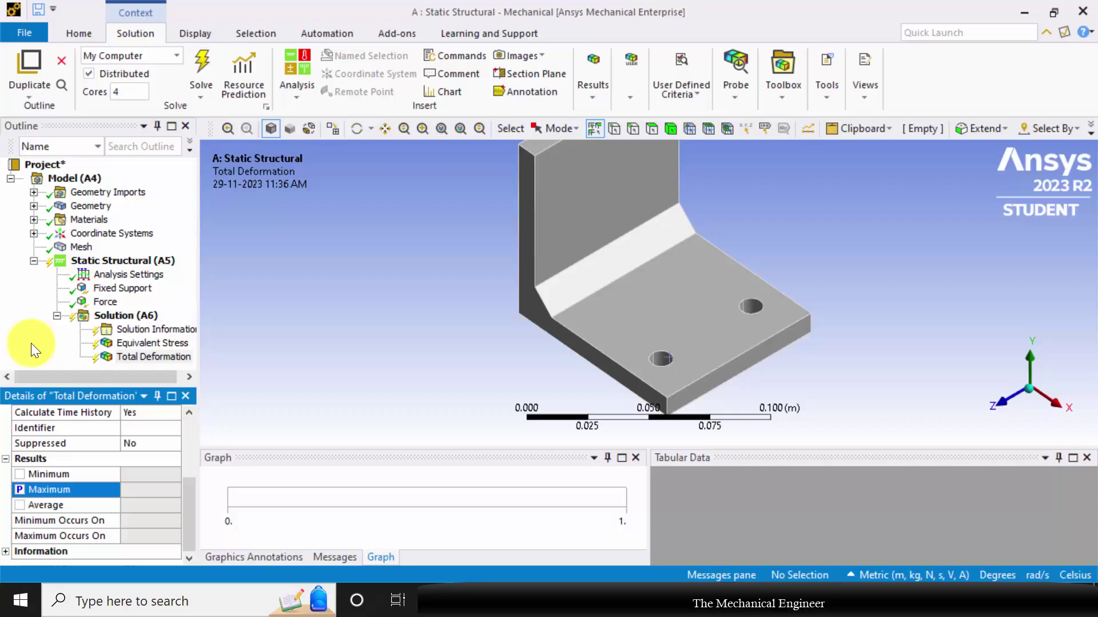
{"action": "left_click", "coordinate": [612, 600]}
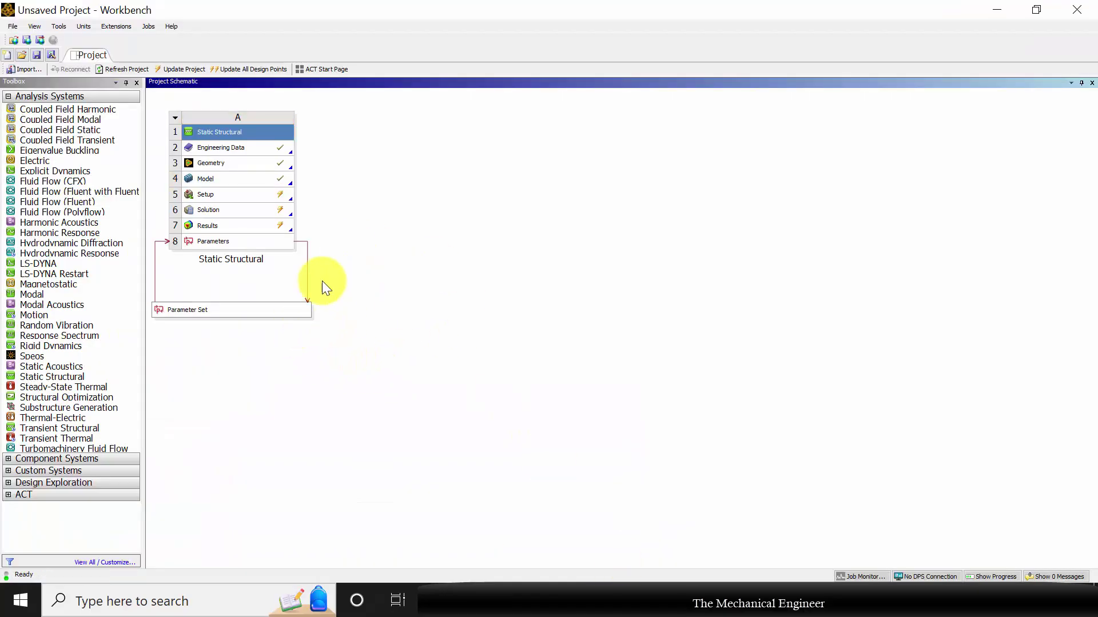
- Add design points P 1 with both chamfers at 20 mm and P 2 with both at 30 mm
{"action": "double_click", "coordinate": [211, 310]}
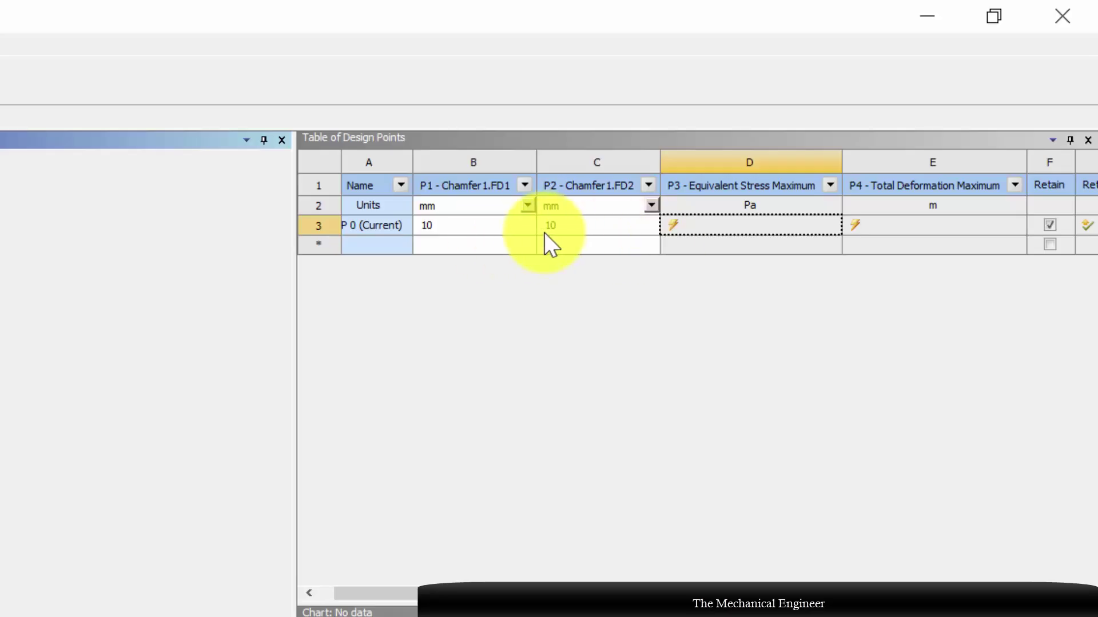
{"action": "left_click", "coordinate": [465, 245]}
{"action": "type", "text": "20"}
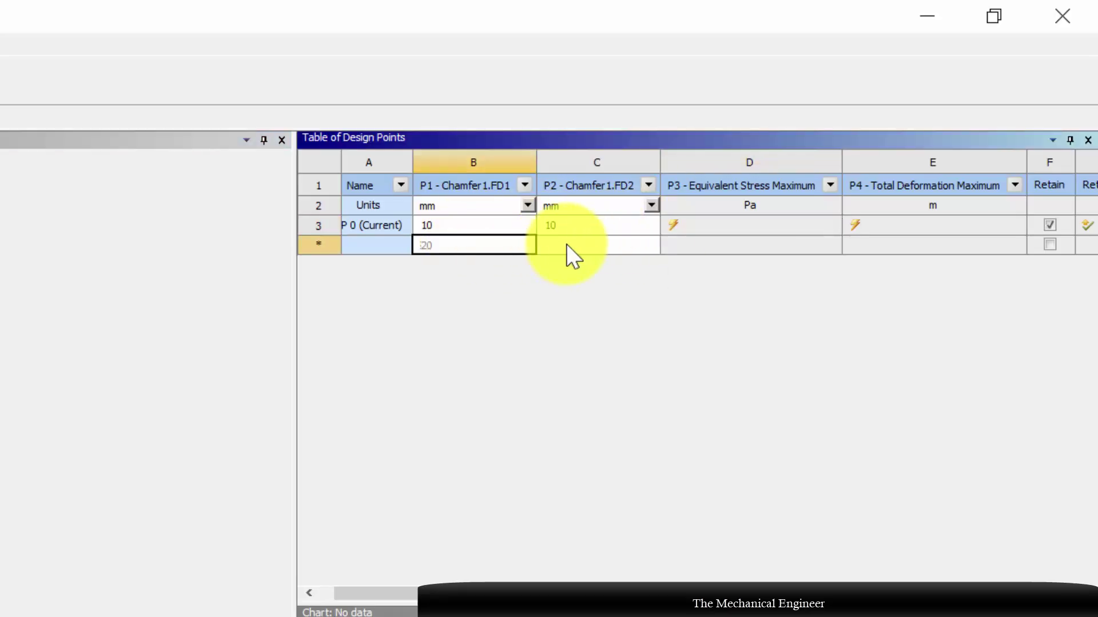
{"action": "left_click", "coordinate": [566, 243]}
{"action": "type", "text": "20"}
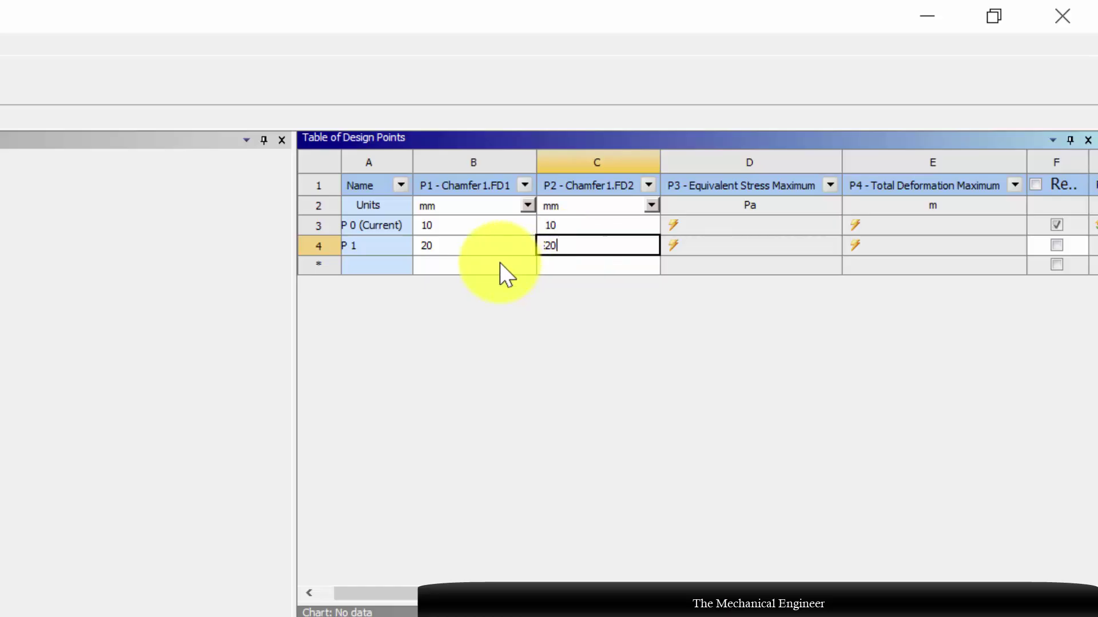
{"action": "left_click", "coordinate": [499, 263]}
{"action": "type", "text": "30"}
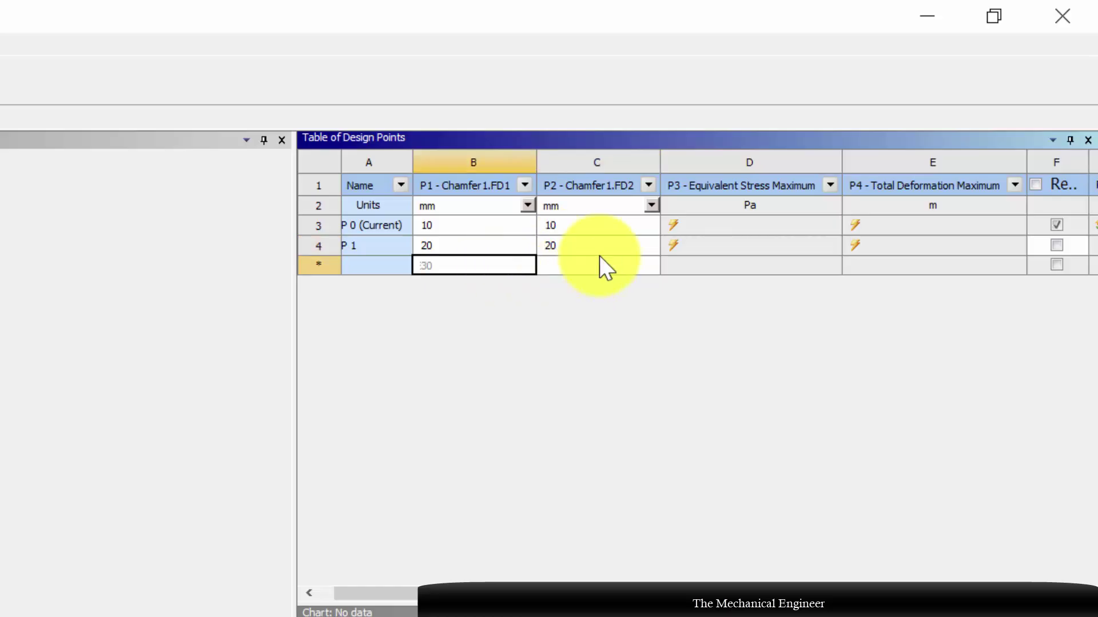
{"action": "left_click", "coordinate": [599, 255]}
{"action": "left_click", "coordinate": [587, 266]}
{"action": "type", "text": "30"}
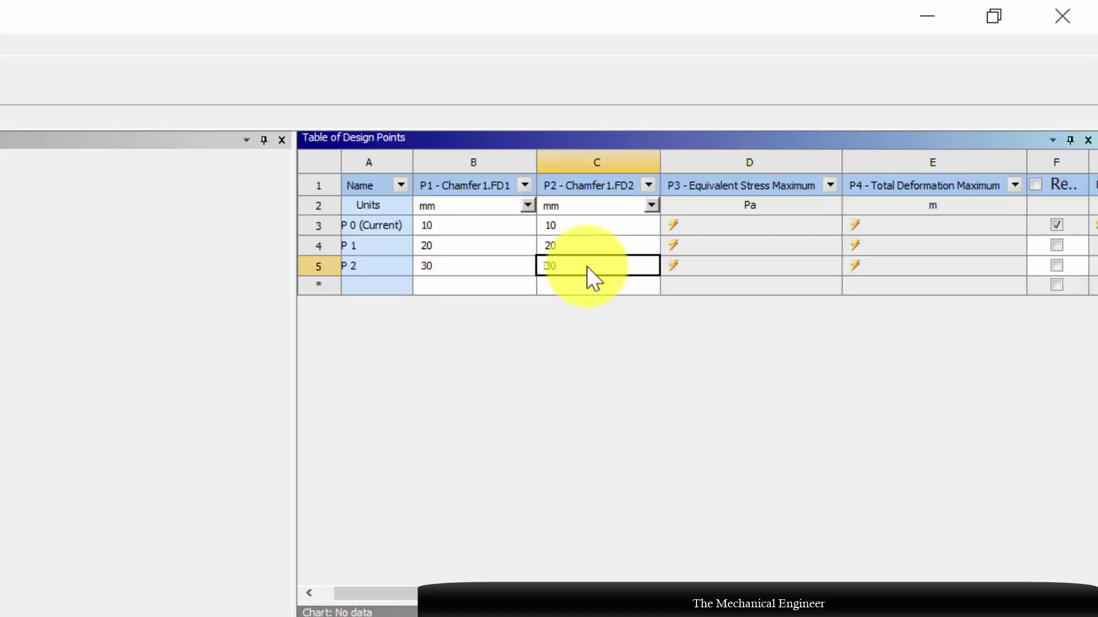
{"action": "key", "text": "Return"}
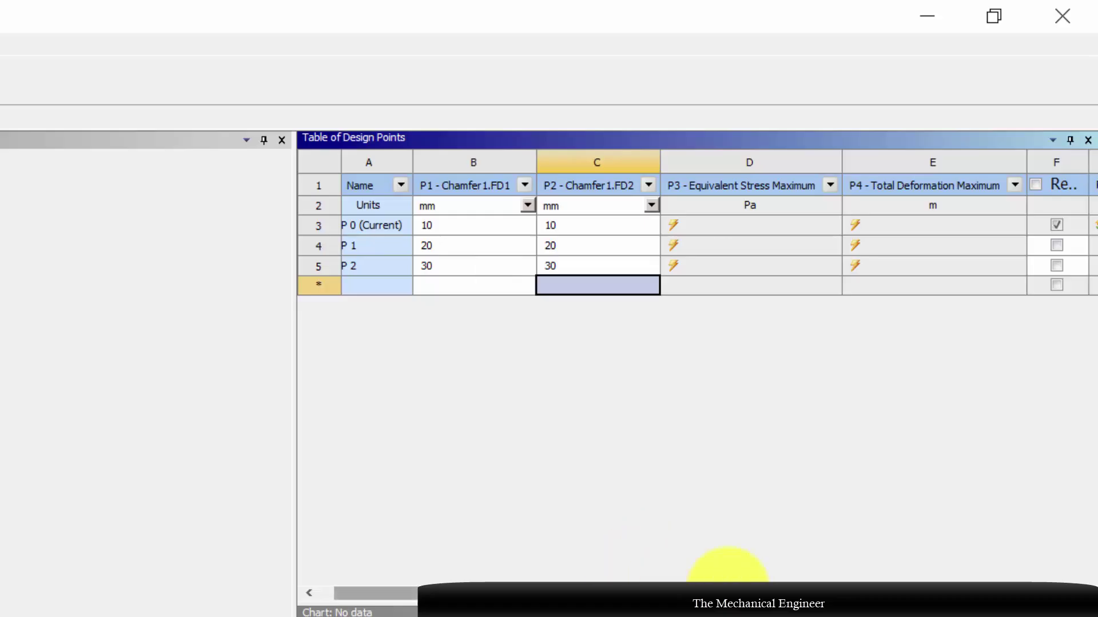
{"action": "scroll", "coordinate": [899, 281], "scroll_direction": "right", "scroll_amount": 3}
- Retain design points P 1 and P 2, then update all three selected design points
{"action": "left_click", "coordinate": [921, 245]}
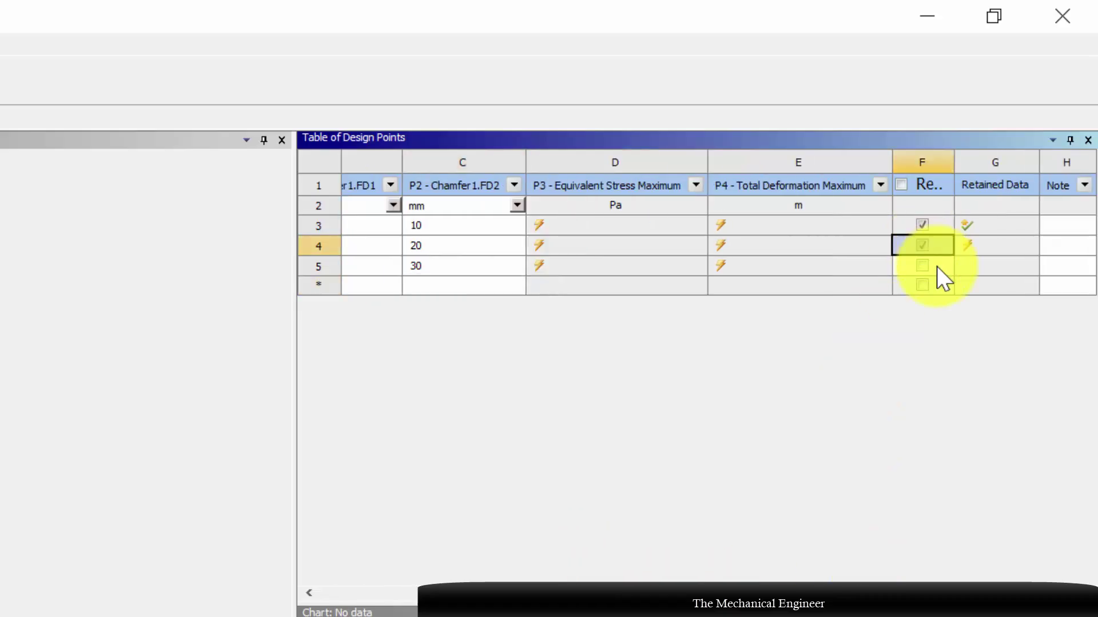
{"action": "left_click", "coordinate": [923, 265]}
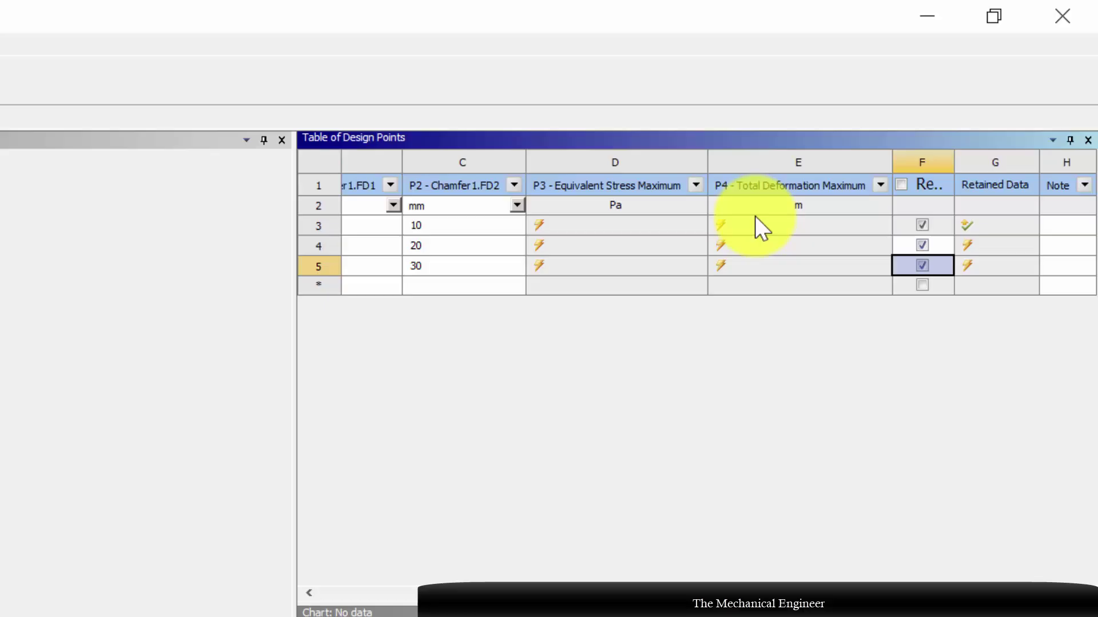
{"action": "left_click", "coordinate": [746, 228]}
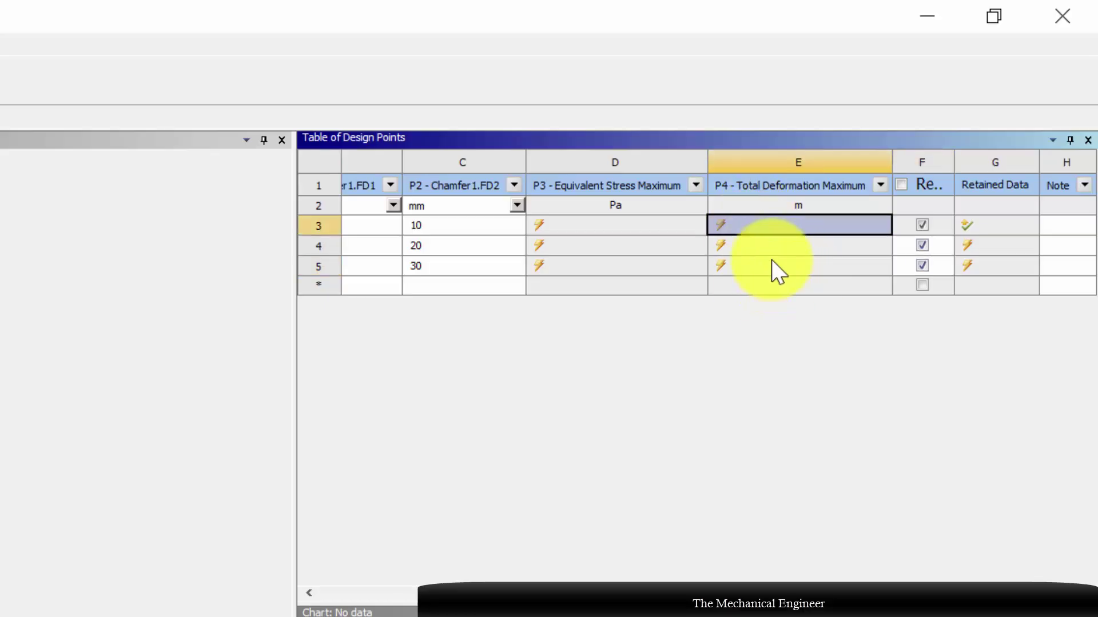
{"action": "left_click", "coordinate": [771, 260], "text": "shift"}
{"action": "right_click", "coordinate": [746, 235]}
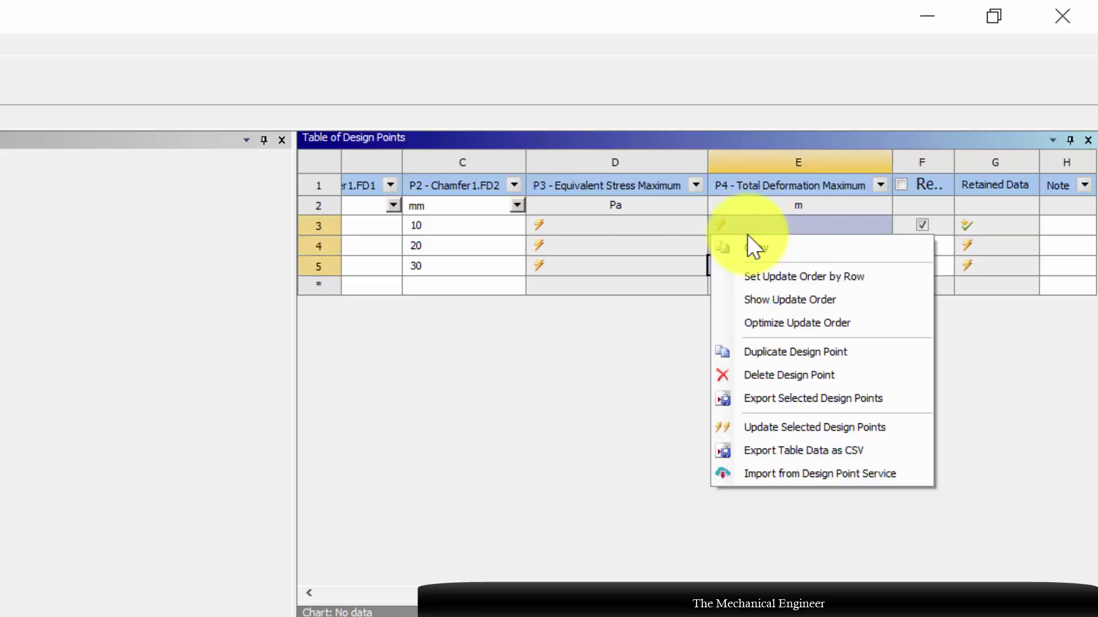
{"action": "left_click", "coordinate": [817, 426]}
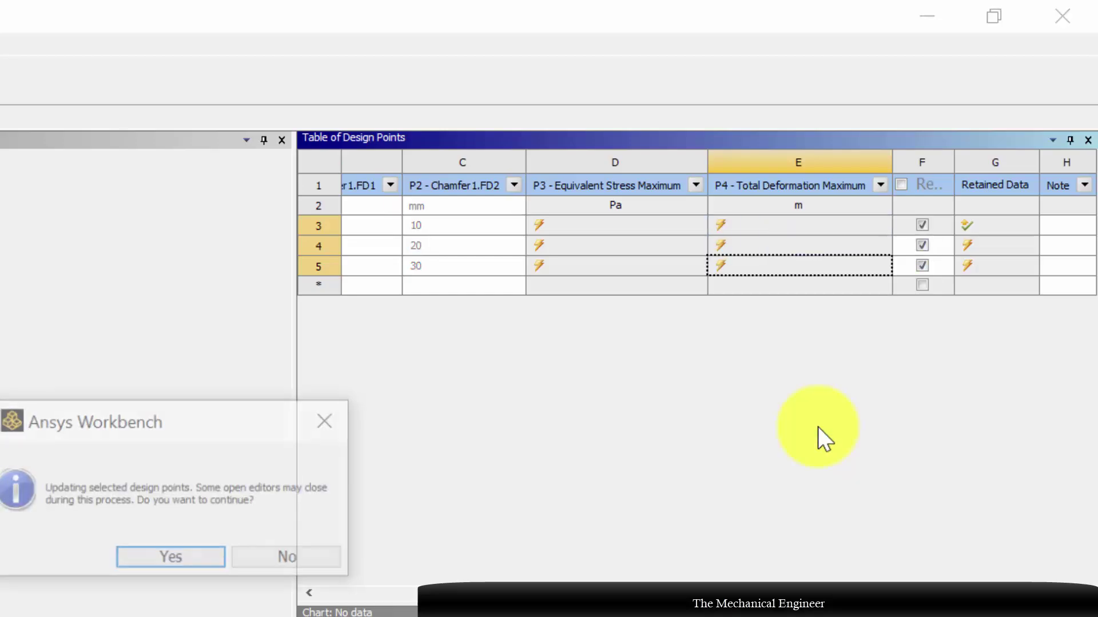
{"action": "left_click", "coordinate": [158, 560]}
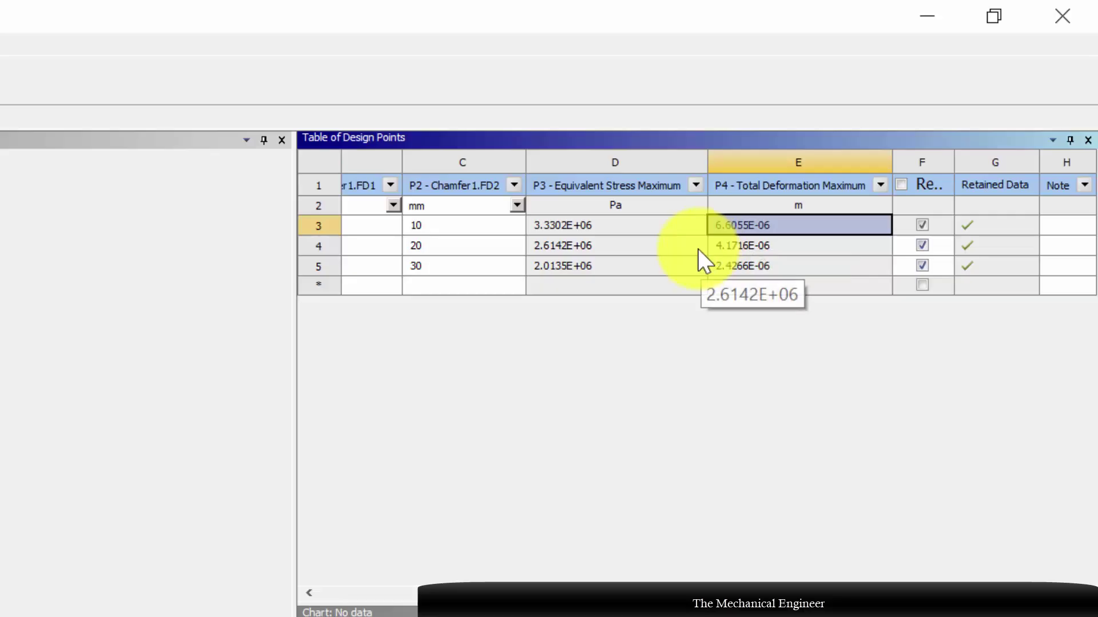
{"action": "left_click", "coordinate": [583, 263]}
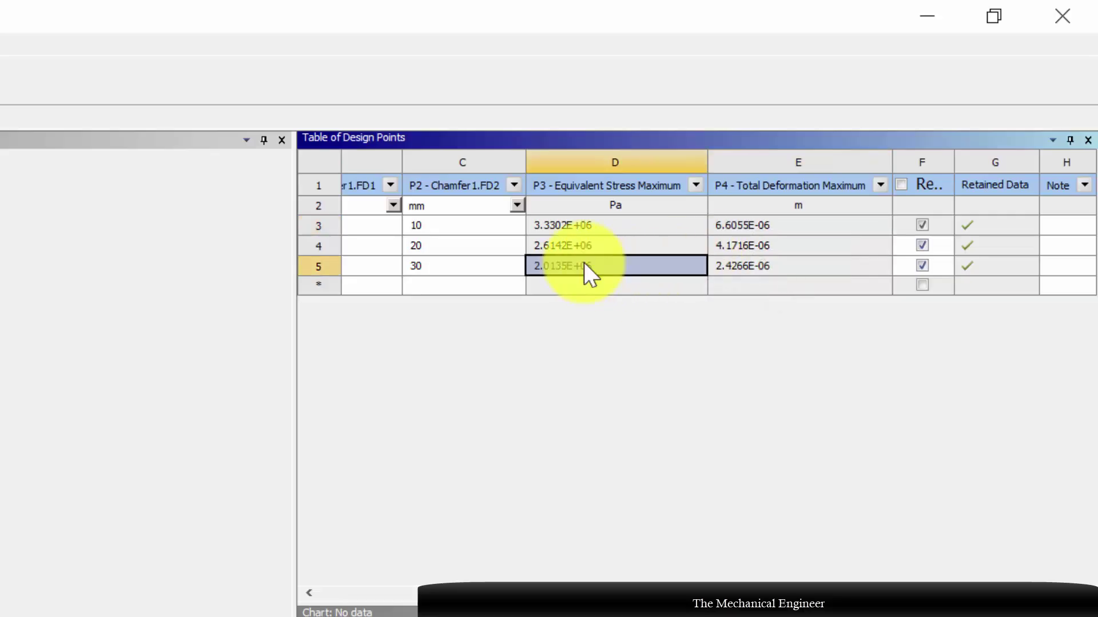
- Set the 30 mm chamfer design point as current
{"action": "right_click", "coordinate": [584, 263]}
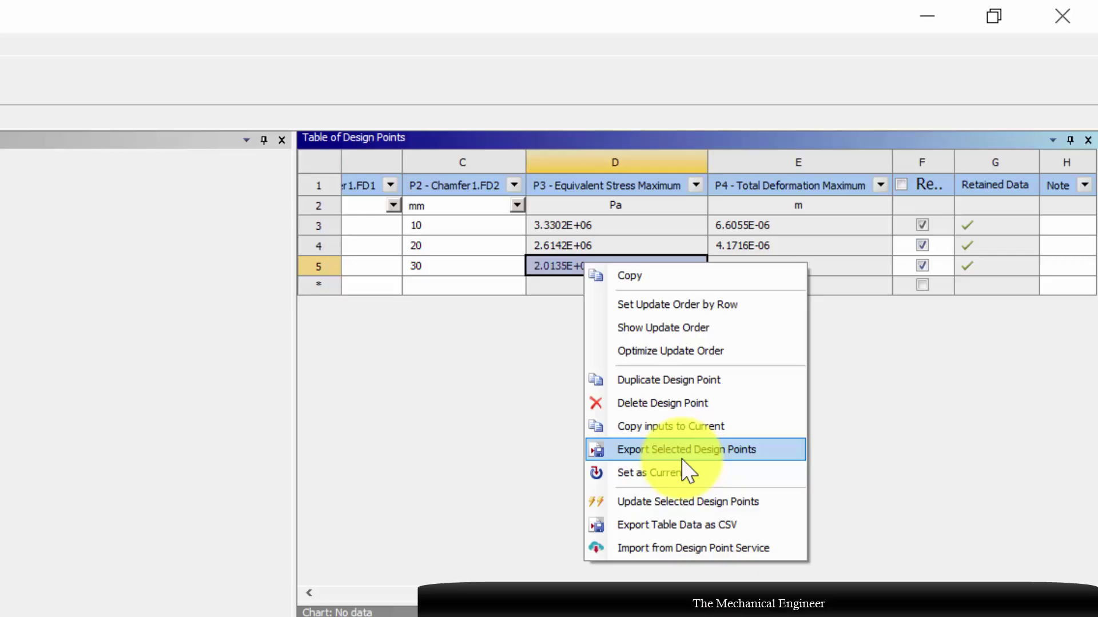
{"action": "left_click", "coordinate": [676, 475]}
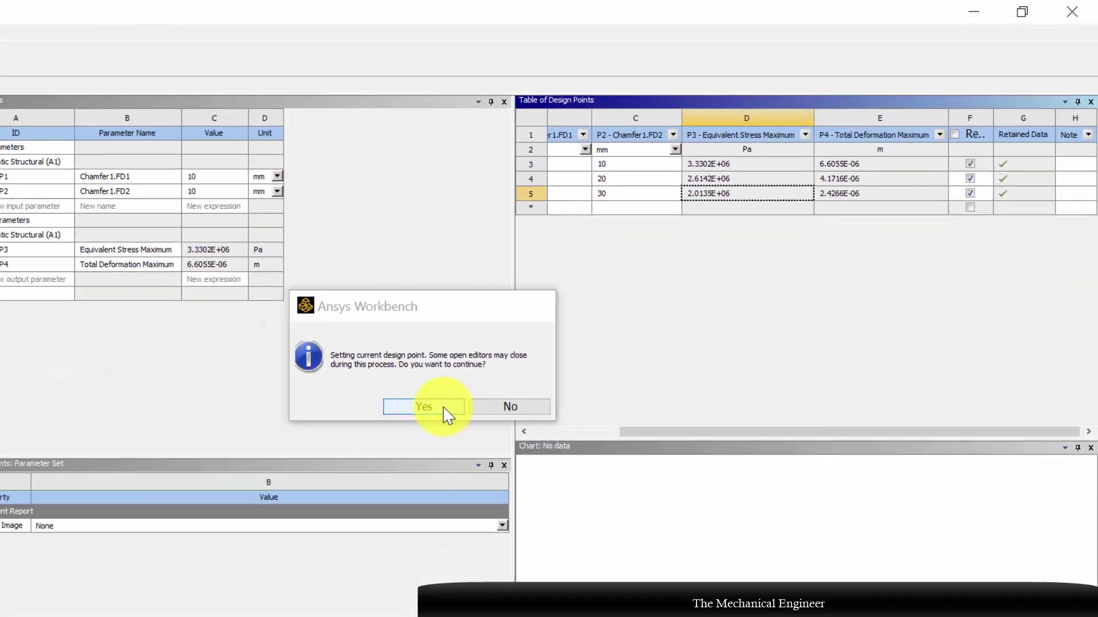
{"action": "left_click", "coordinate": [194, 559]}
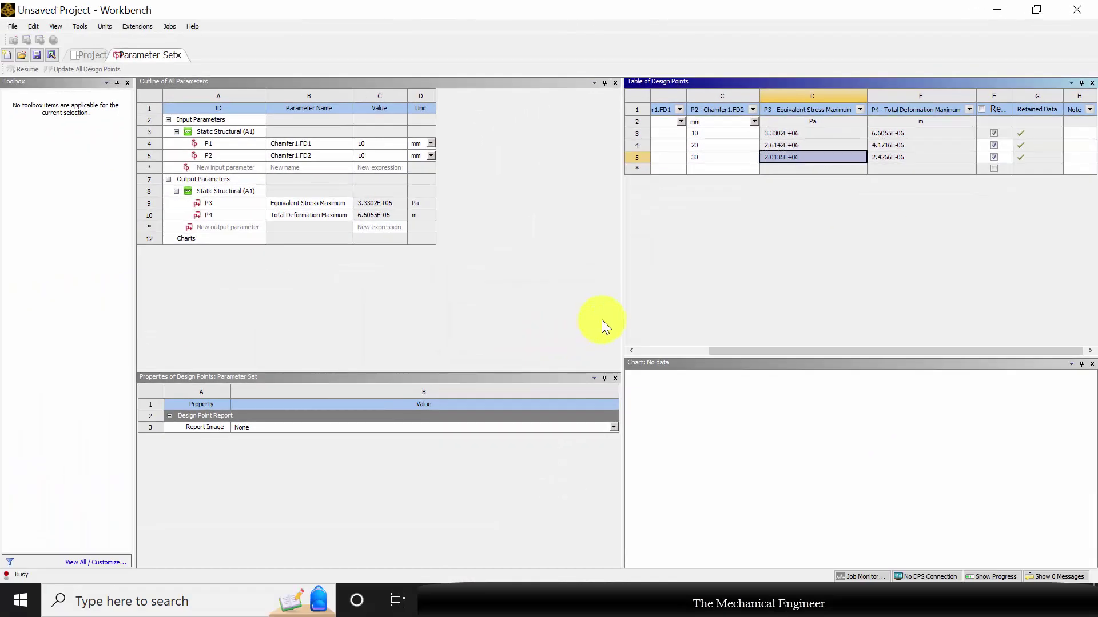
- Open the Results cell in Mechanical and display the Equivalent Stress contour
{"action": "left_click", "coordinate": [81, 53]}
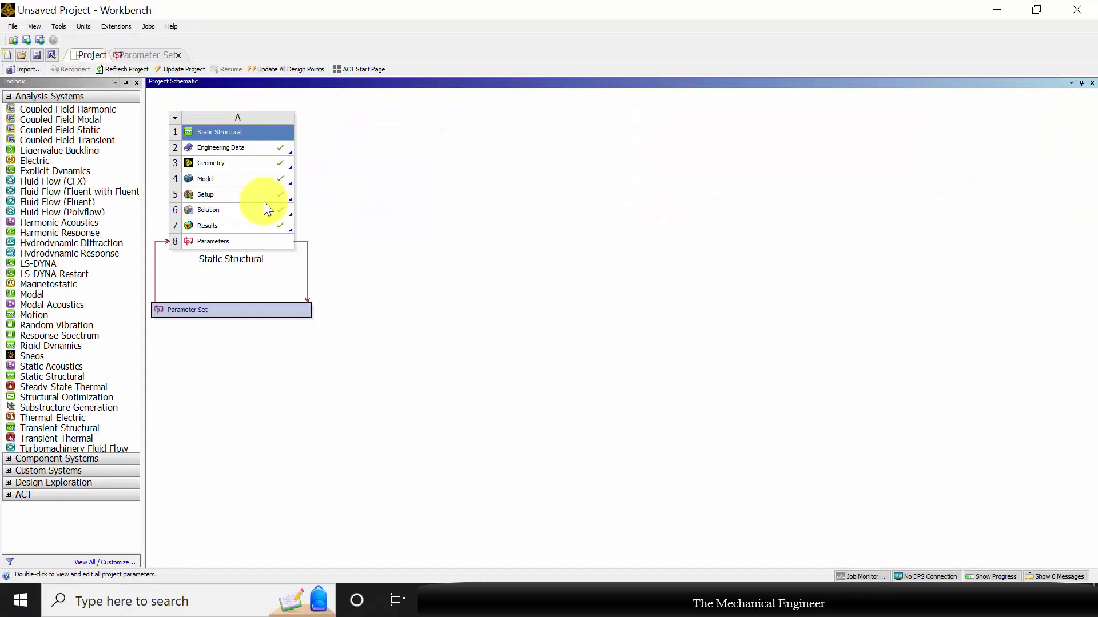
{"action": "right_click", "coordinate": [207, 225]}
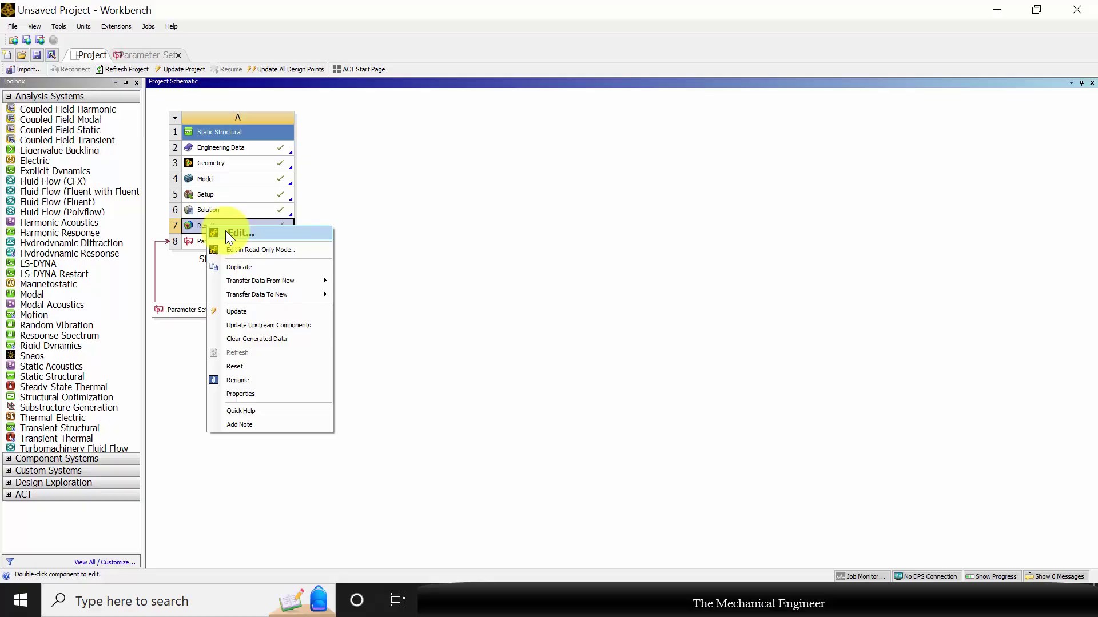
{"action": "left_click", "coordinate": [227, 232]}
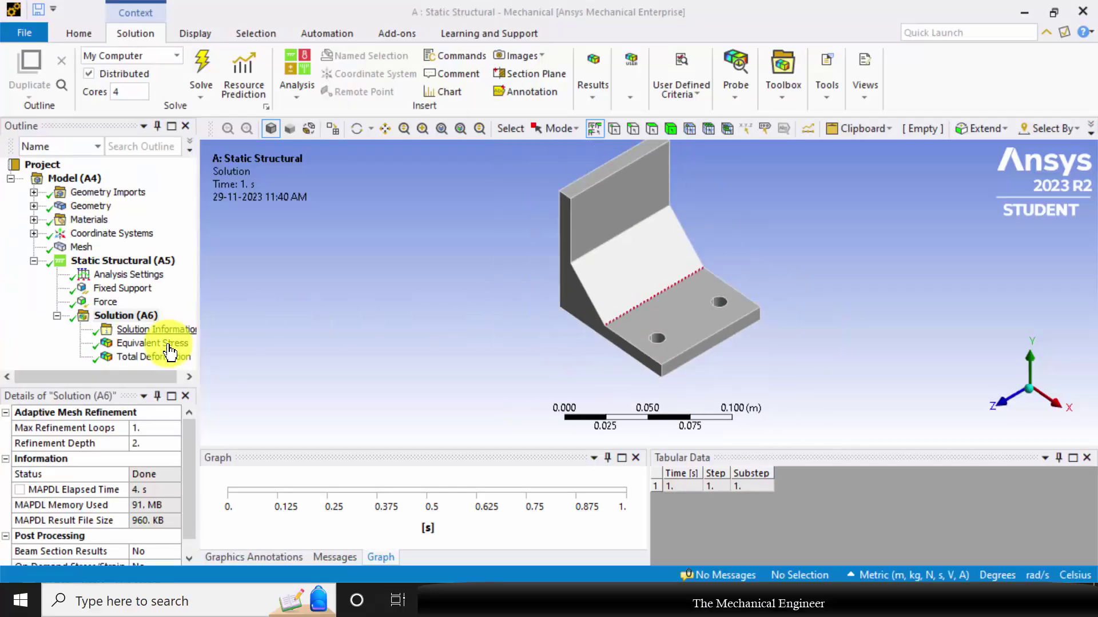
{"action": "left_click", "coordinate": [163, 345]}
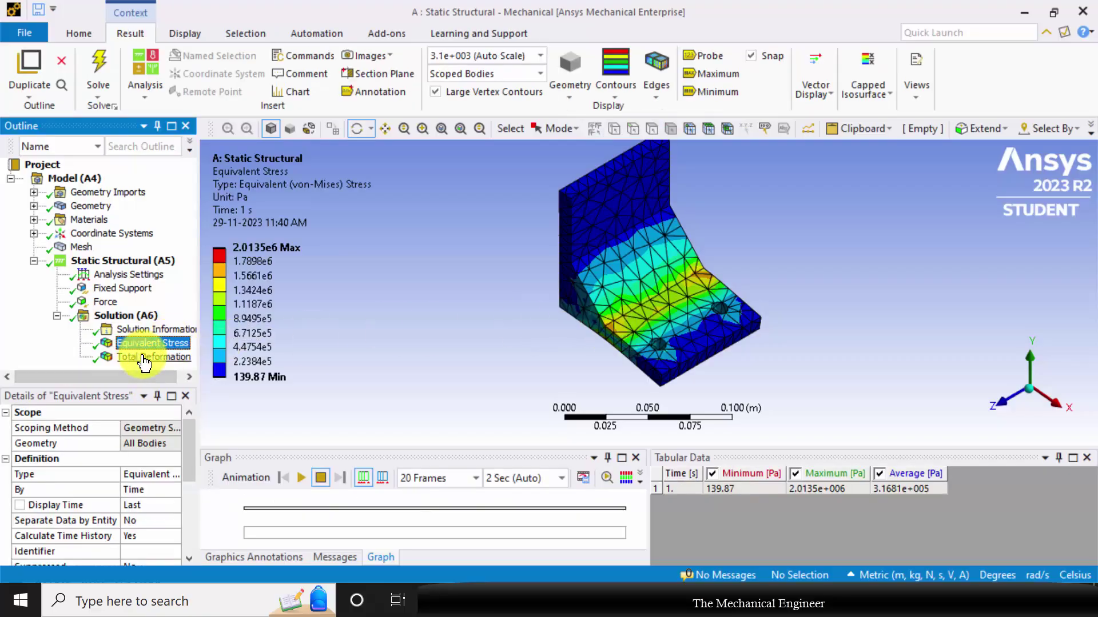
- Export the 30 mm chamfer's equivalent stress contour (max 2.0135e6 Pa) as PNG image 'parametric dp3'
{"action": "left_click", "coordinate": [144, 360]}
{"action": "left_click", "coordinate": [143, 350]}
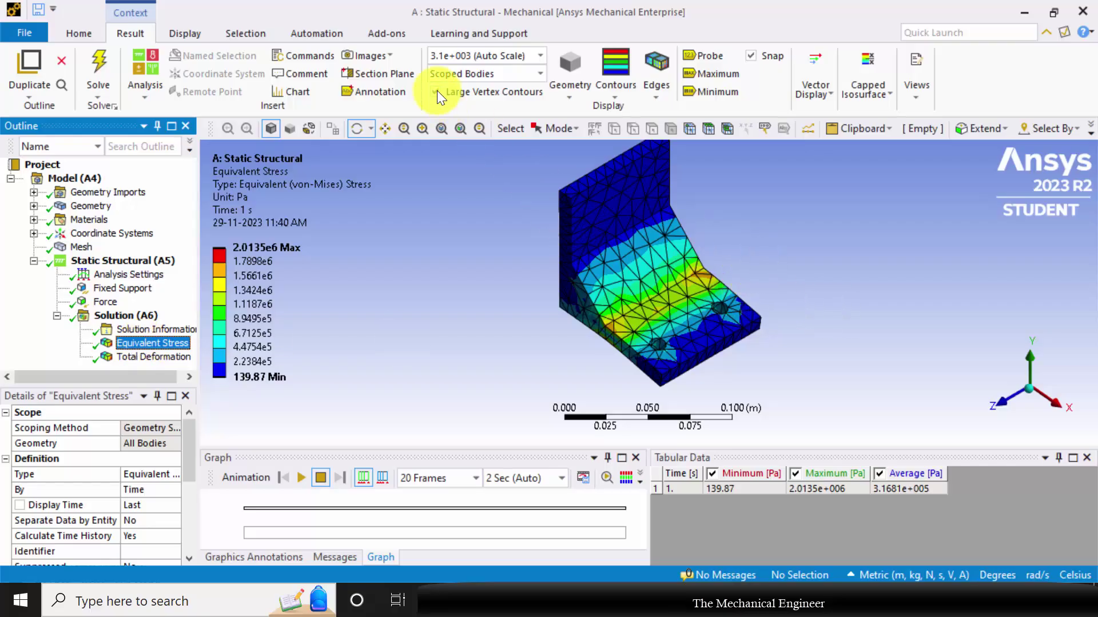
{"action": "left_click", "coordinate": [379, 56]}
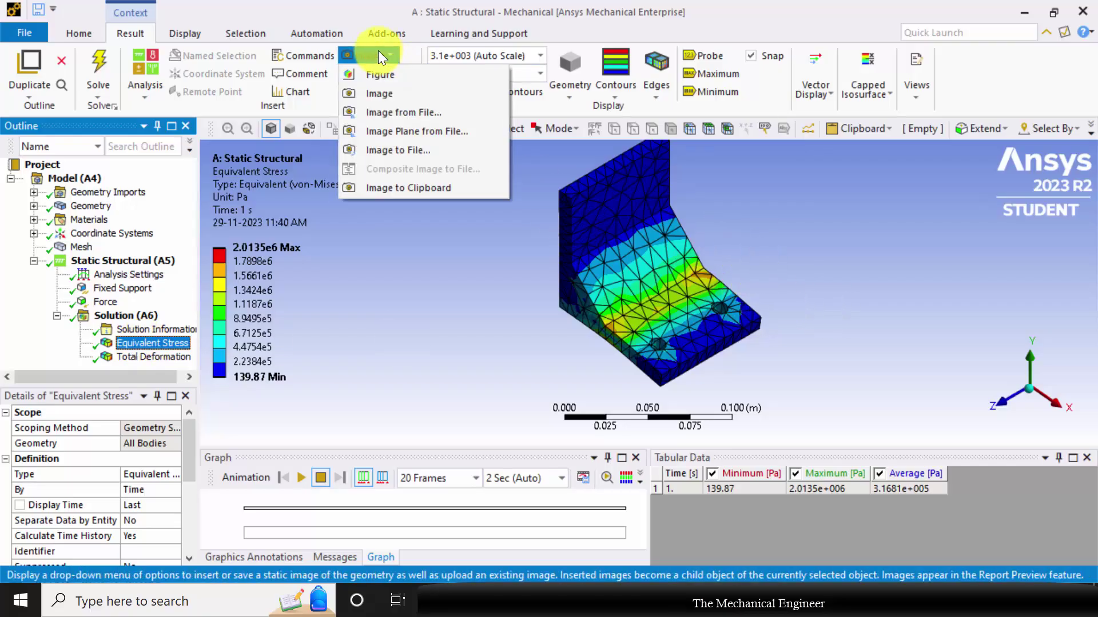
{"action": "left_click", "coordinate": [391, 152]}
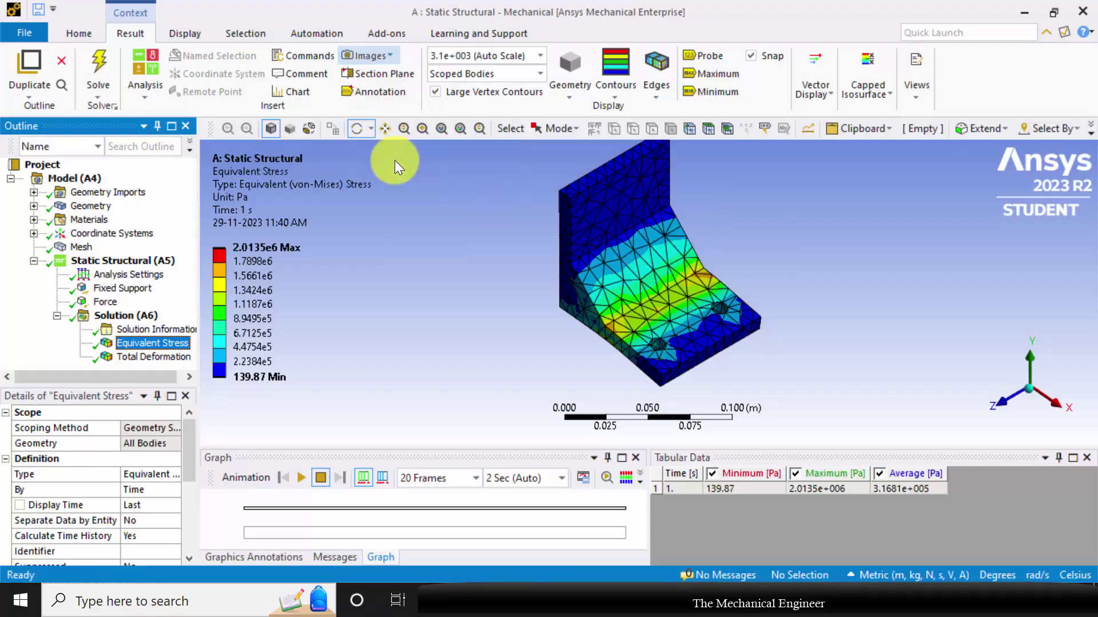
{"action": "key", "text": "Return"}
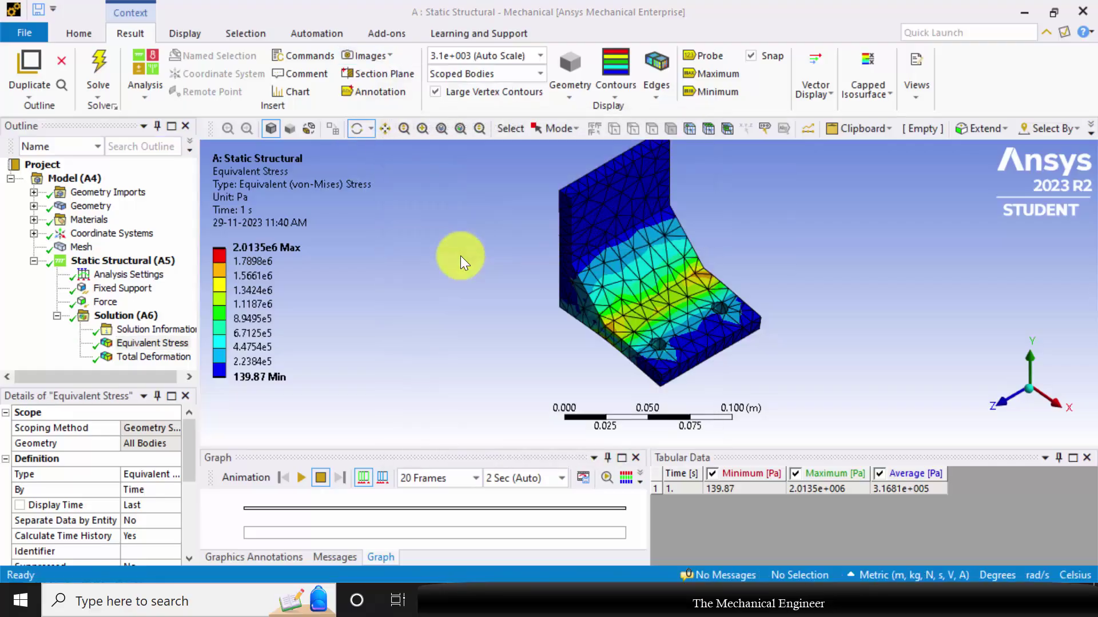
{"action": "type", "text": "parametric"}
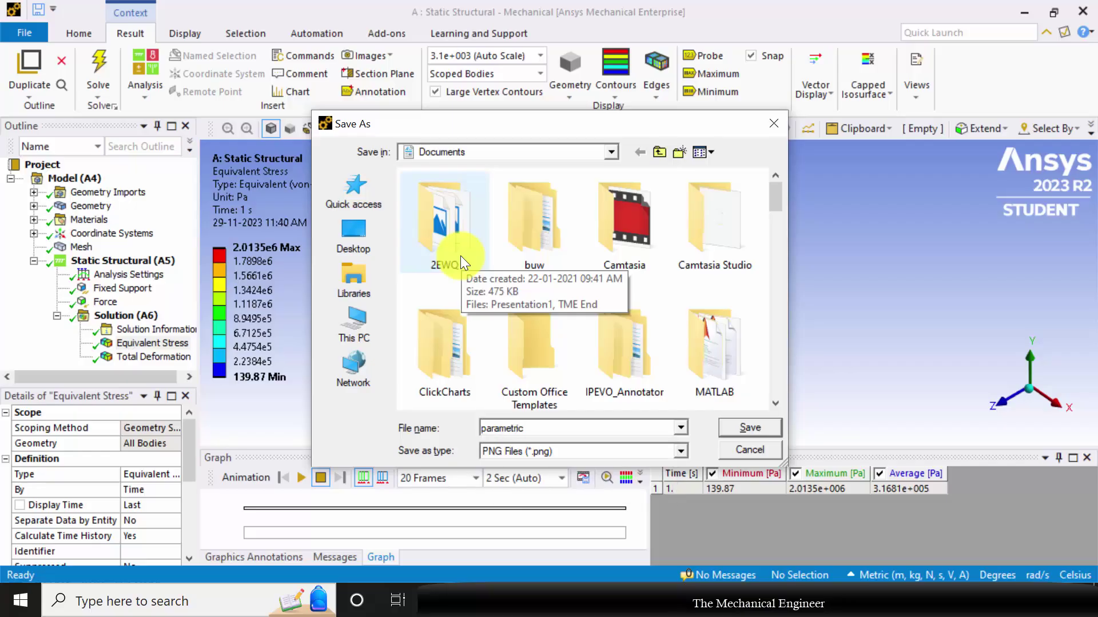
{"action": "type", "text": " dp3"}
{"action": "key", "text": "Return"}
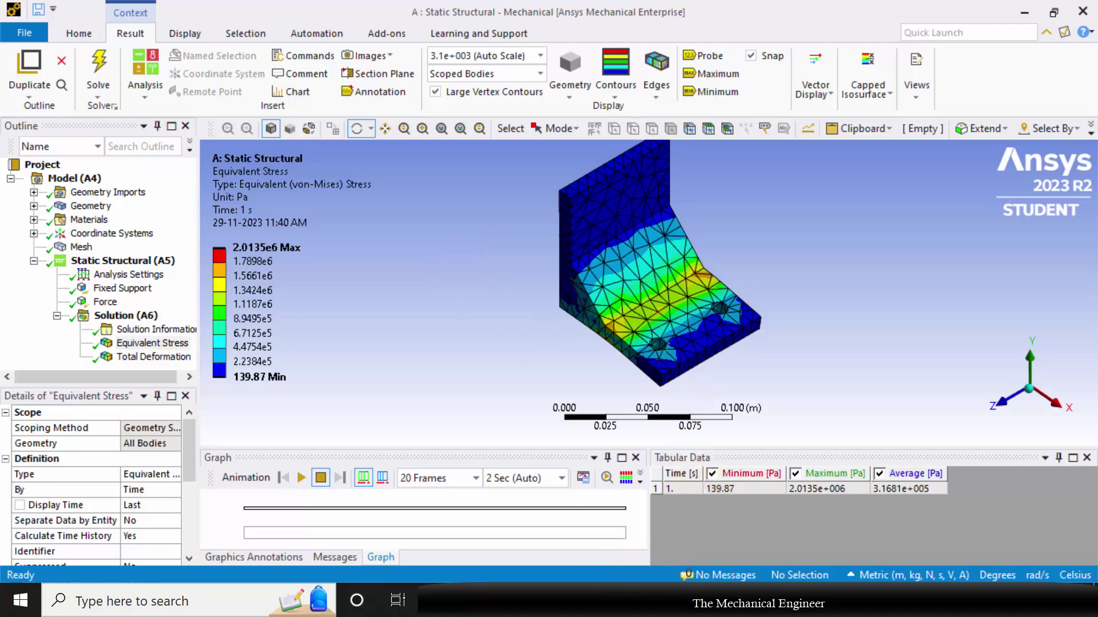
- Set the 10 mm chamfer design point as current in the Parameter Set table
{"action": "mouse_move", "coordinate": [606, 600]}
{"action": "left_click", "coordinate": [592, 537]}
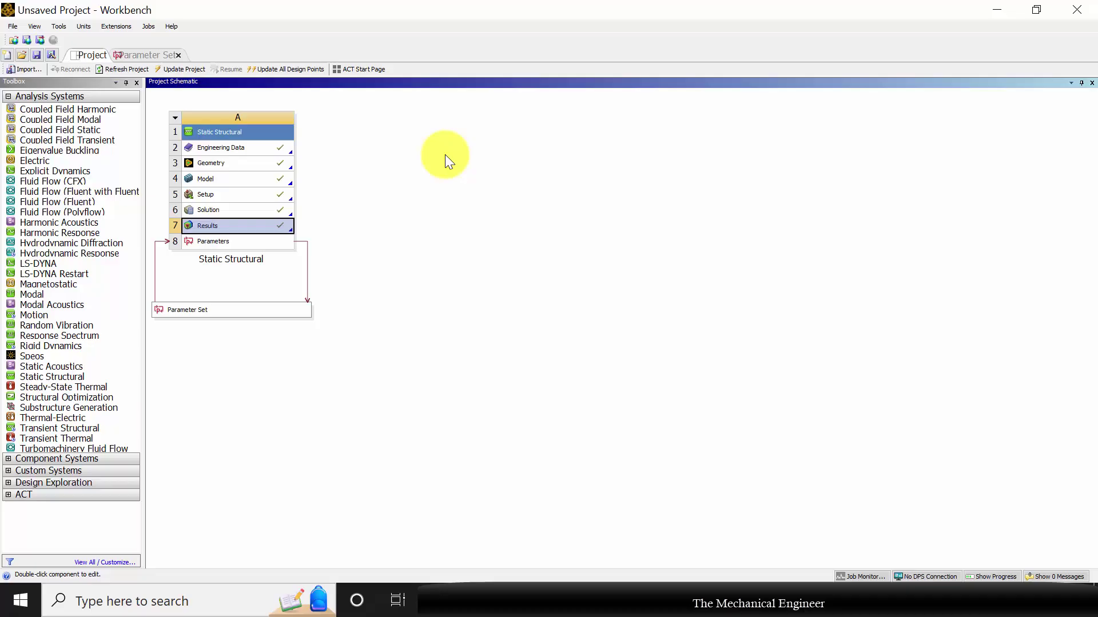
{"action": "left_click", "coordinate": [136, 54]}
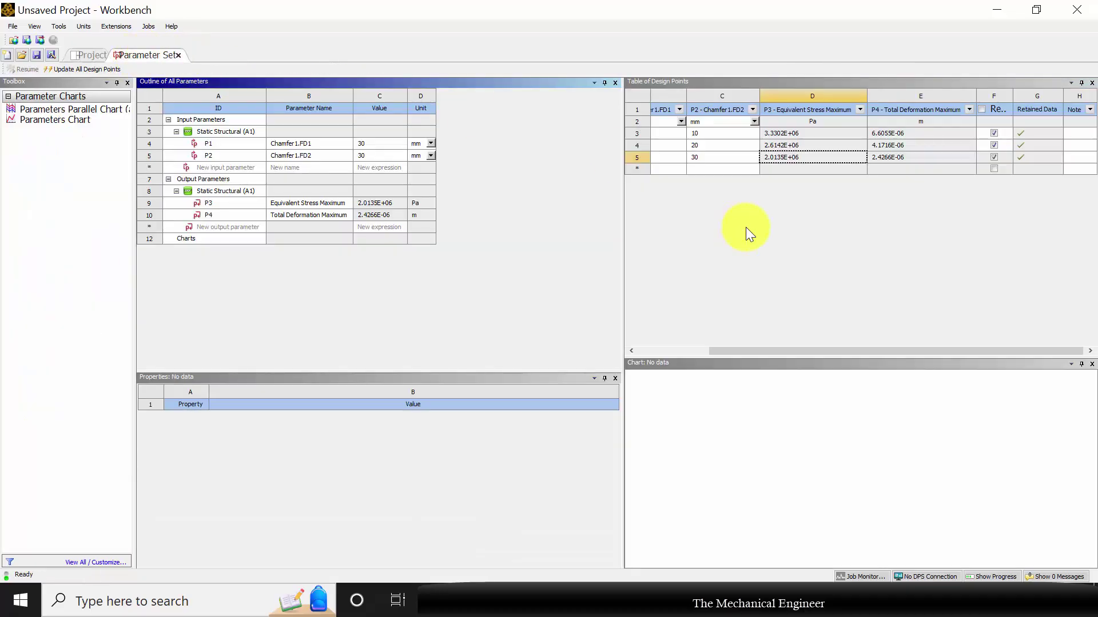
{"action": "left_click", "coordinate": [777, 135]}
{"action": "right_click", "coordinate": [778, 135]}
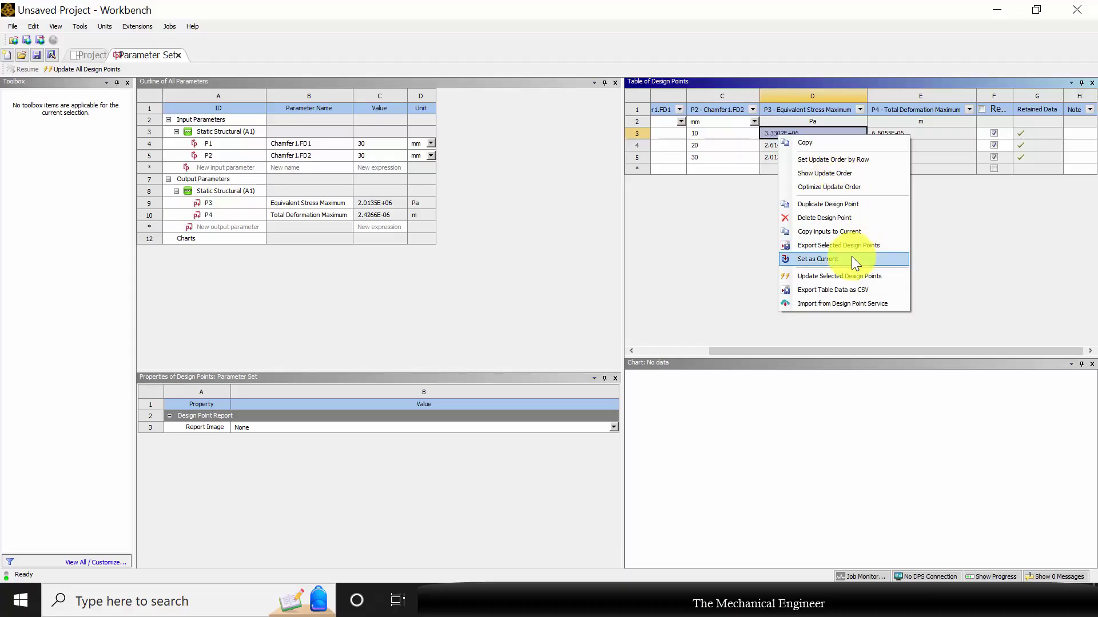
{"action": "left_click", "coordinate": [852, 259]}
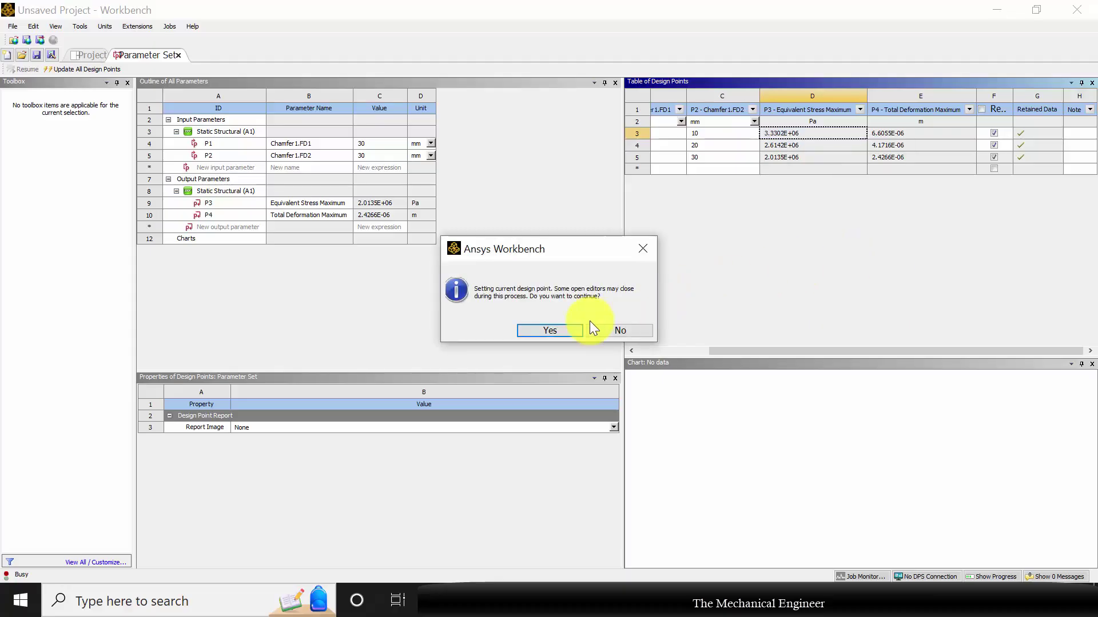
{"action": "left_click", "coordinate": [569, 331]}
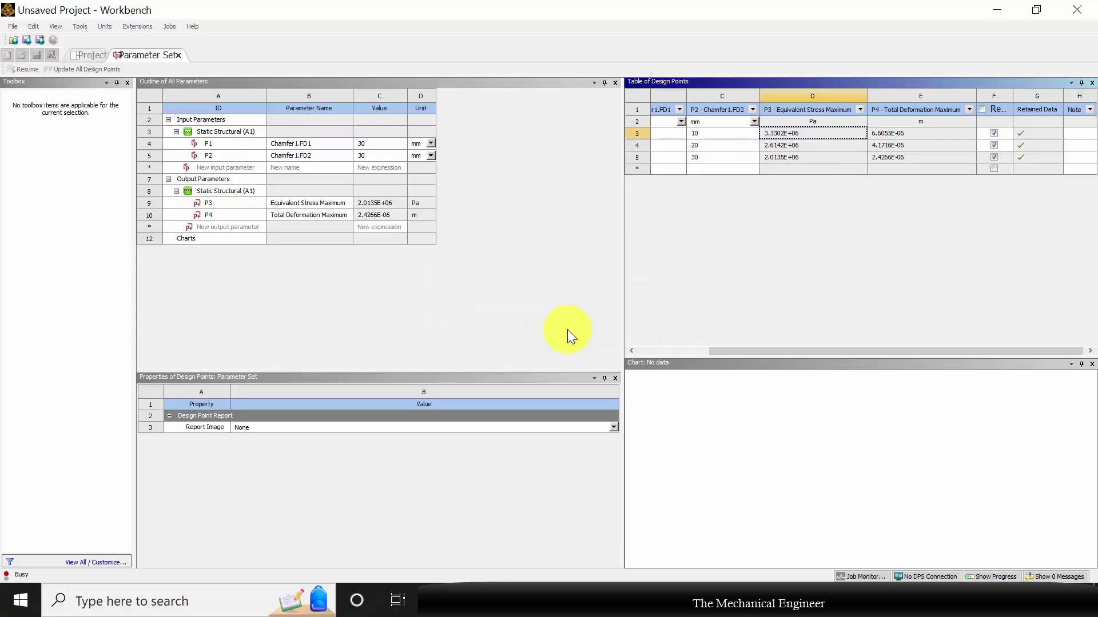
- Open the 10 mm design point's Results cell in Mechanical from the project schematic
{"action": "left_click", "coordinate": [85, 56]}
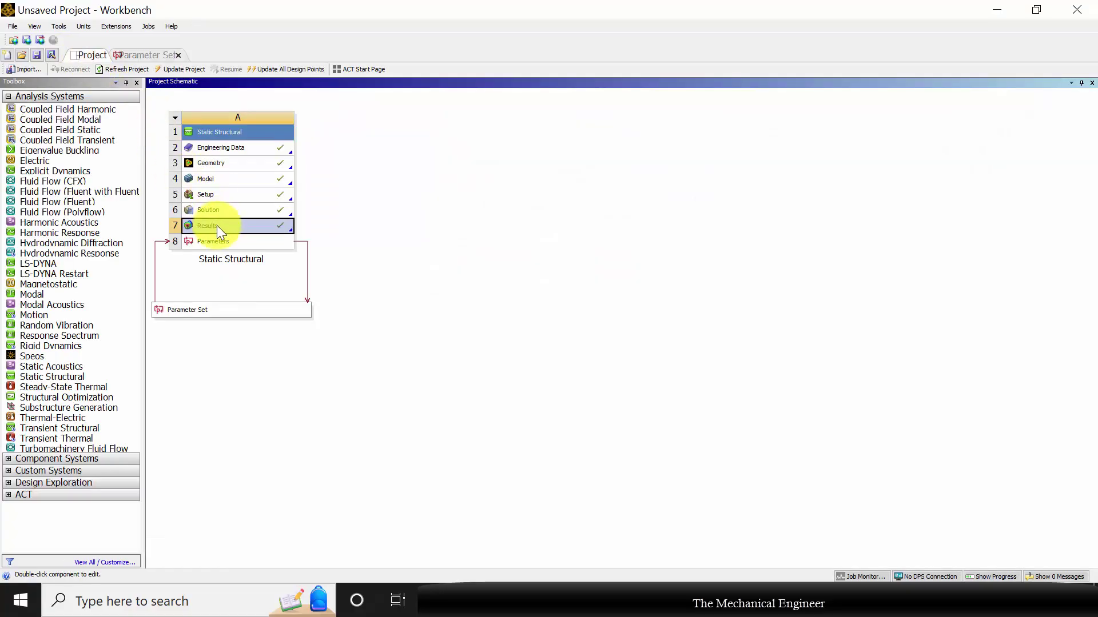
{"action": "right_click", "coordinate": [217, 225]}
{"action": "left_click", "coordinate": [248, 237]}
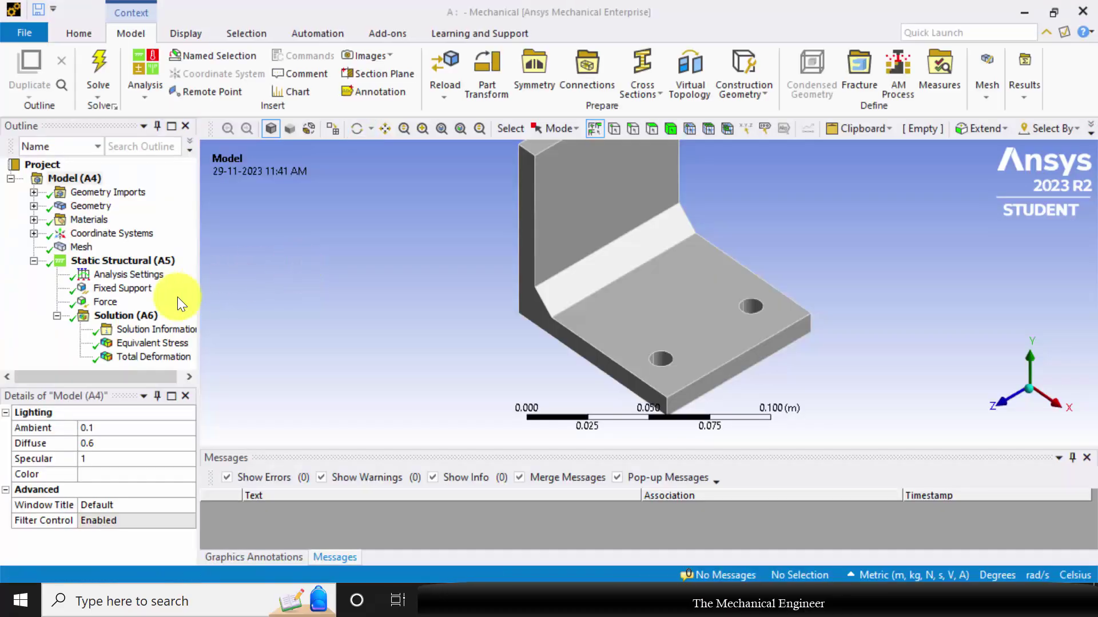
- Show the 10 mm chamfer's equivalent stress contour (max 3.3302e6 Pa) and rotate the bracket to inspect it
{"action": "left_click", "coordinate": [148, 345]}
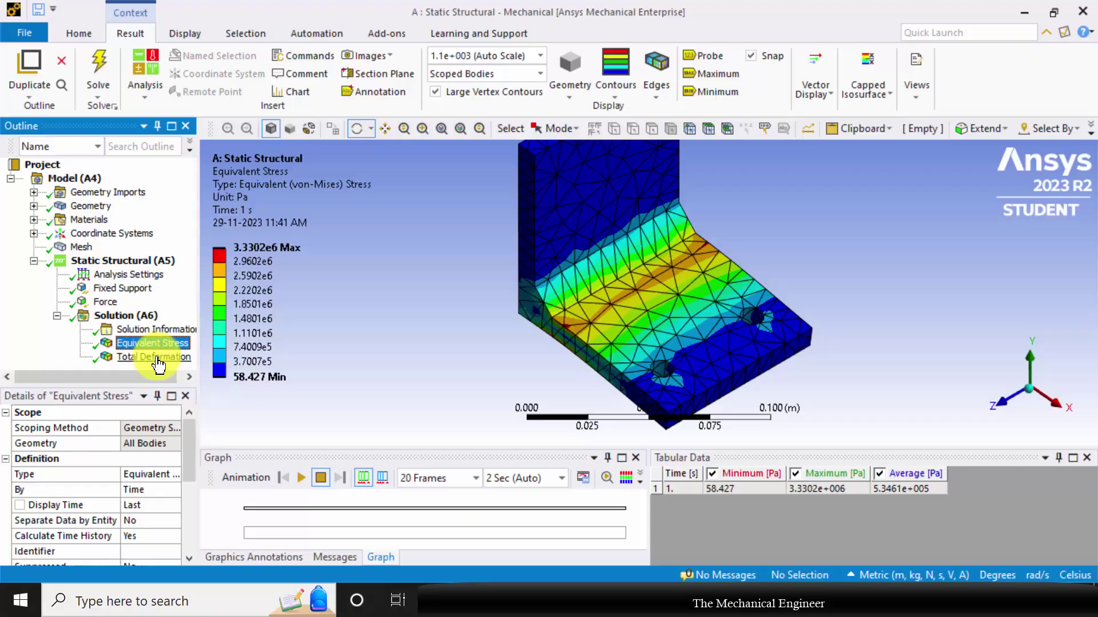
{"action": "left_click", "coordinate": [157, 359]}
{"action": "left_click", "coordinate": [150, 343]}
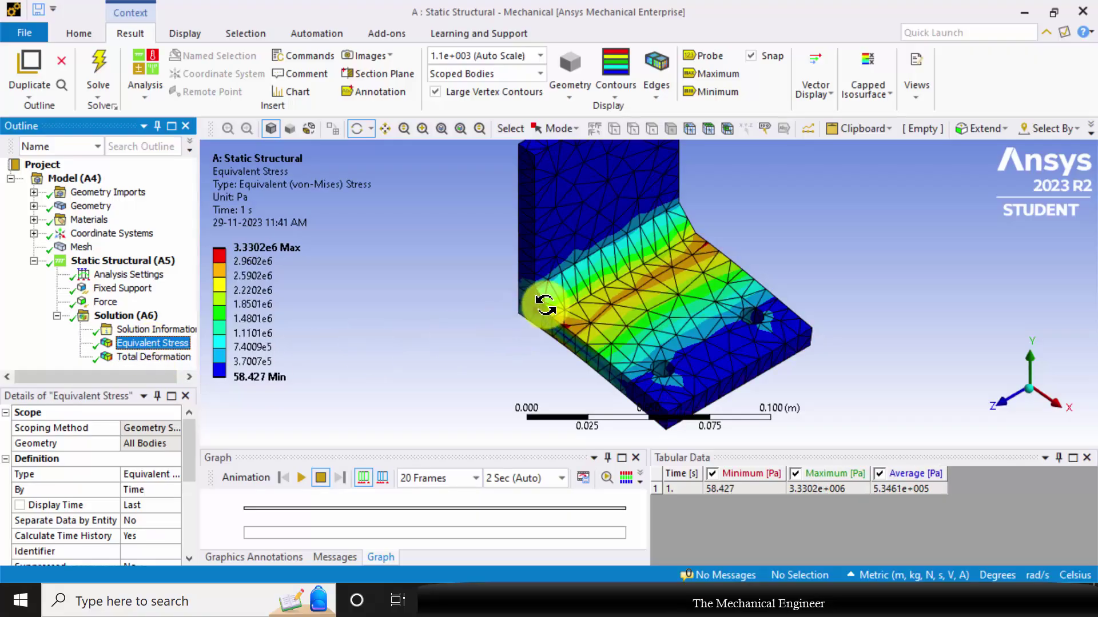
{"action": "scroll", "coordinate": [407, 302], "scroll_direction": "down", "scroll_amount": 2}
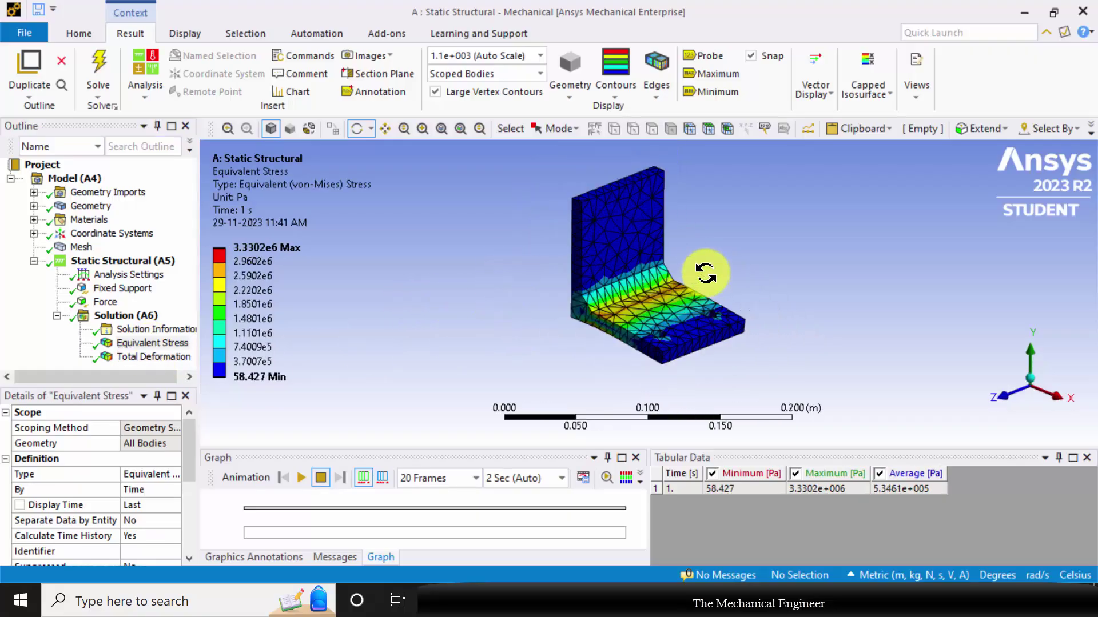
{"action": "left_click_drag", "start_coordinate": [708, 284], "coordinate": [743, 274]}
{"action": "scroll", "coordinate": [743, 274], "scroll_direction": "up", "scroll_amount": 1}
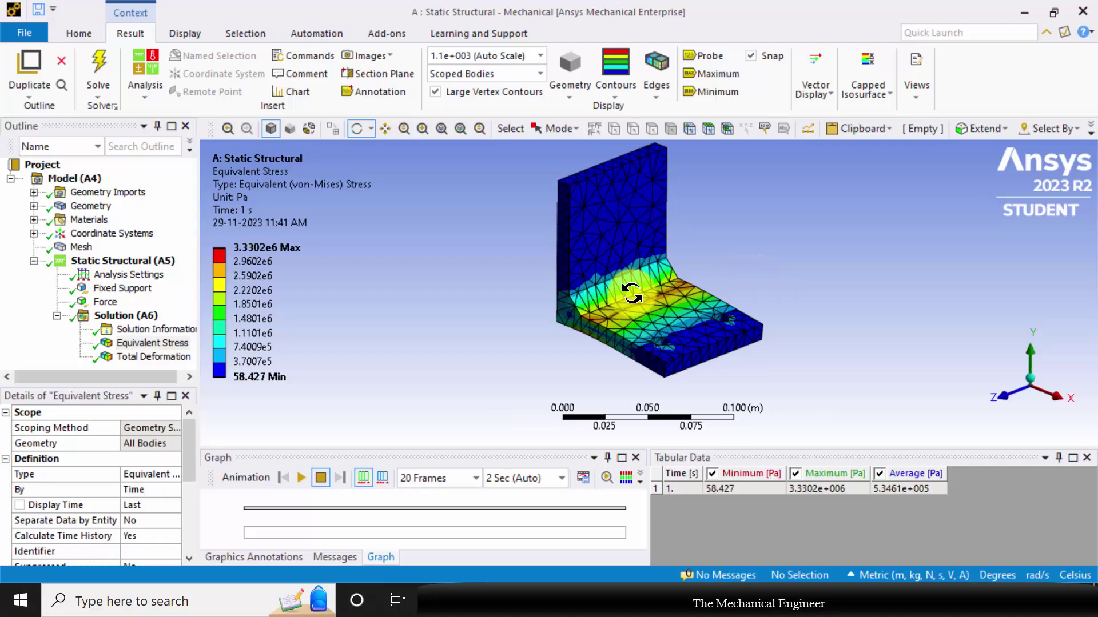